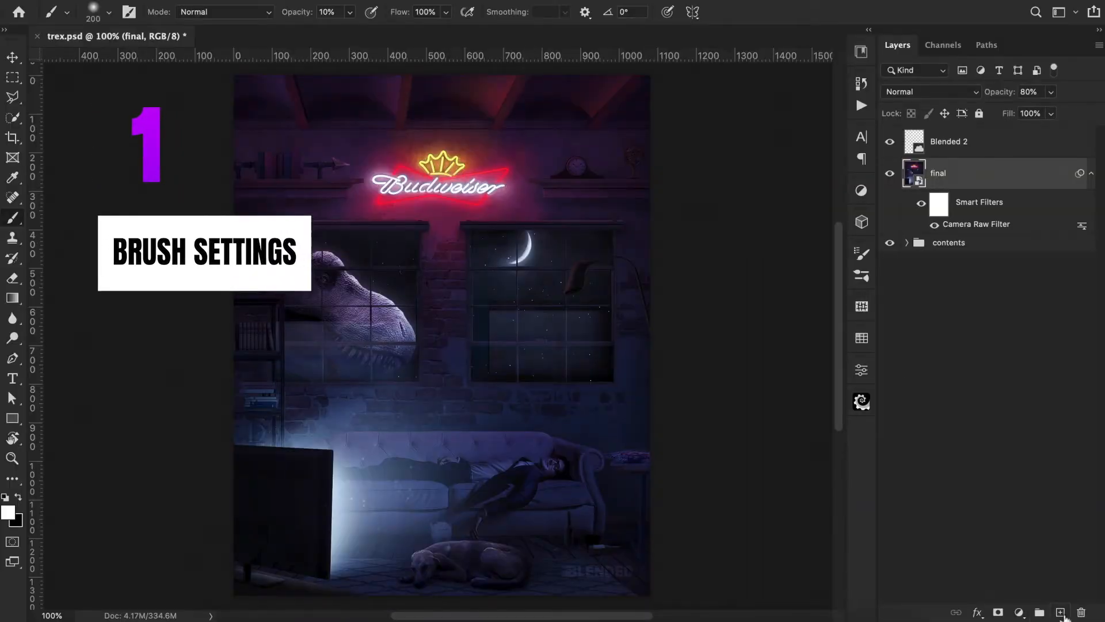
Step: Add a new layer above the final layer and paint a soft white stroke beside the neon sign with a 100 px brush at 10% opacity
left_click(1061, 612)
key("bracketleft")
key("bracketleft")
key("bracketleft")
key("bracketleft")
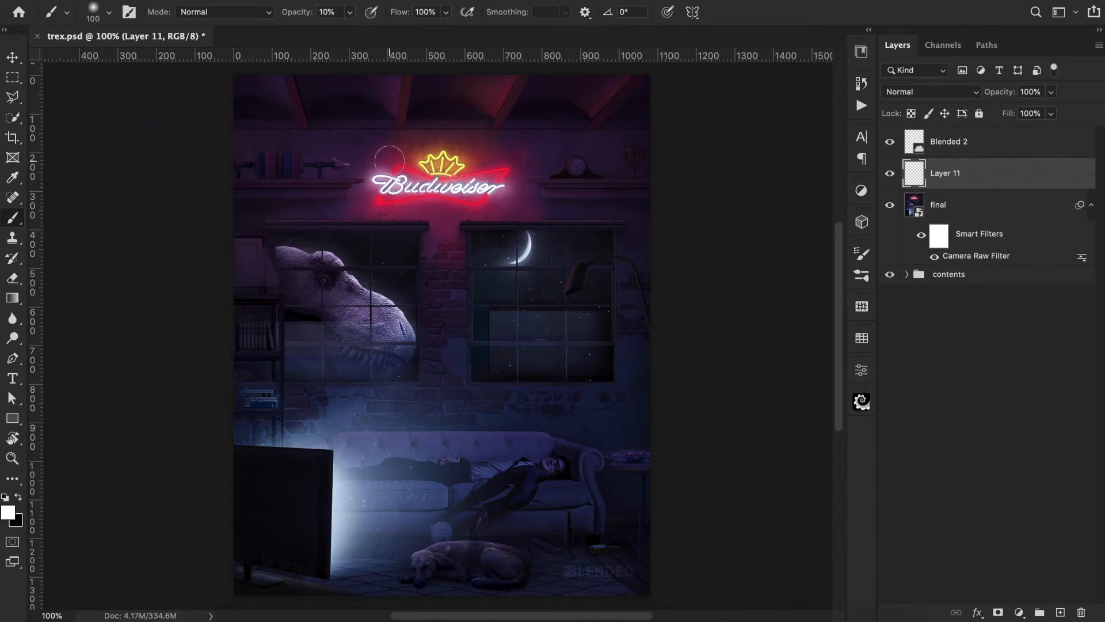
left_click_drag(389, 168, 367, 182)
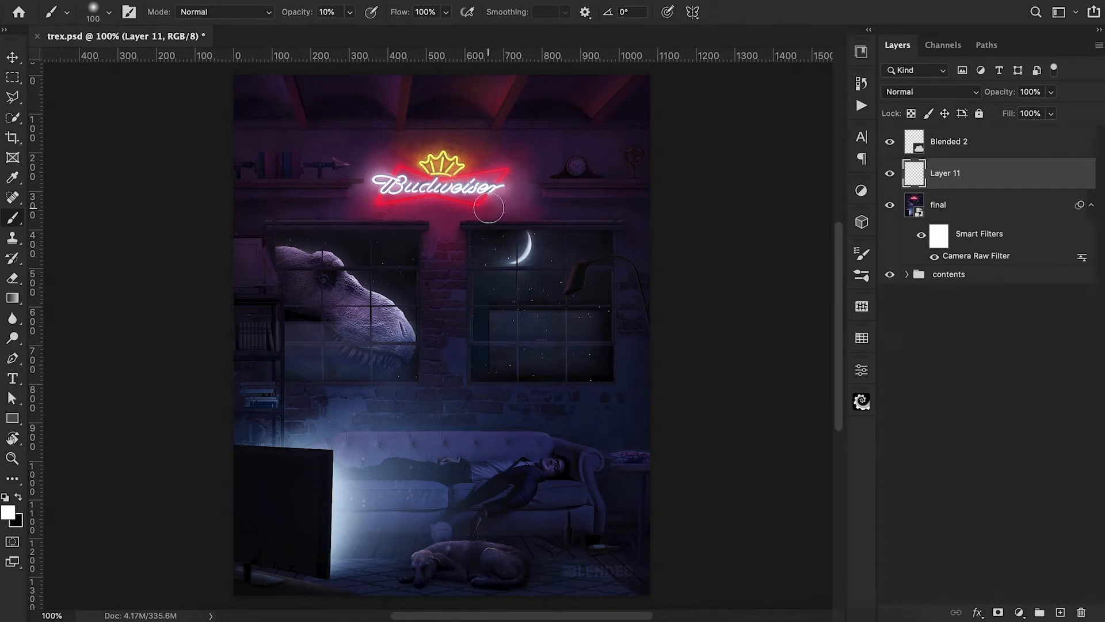
Step: Sample the crimson glow beside the neon sign as the foreground color and return to the Brush tool
key("x")
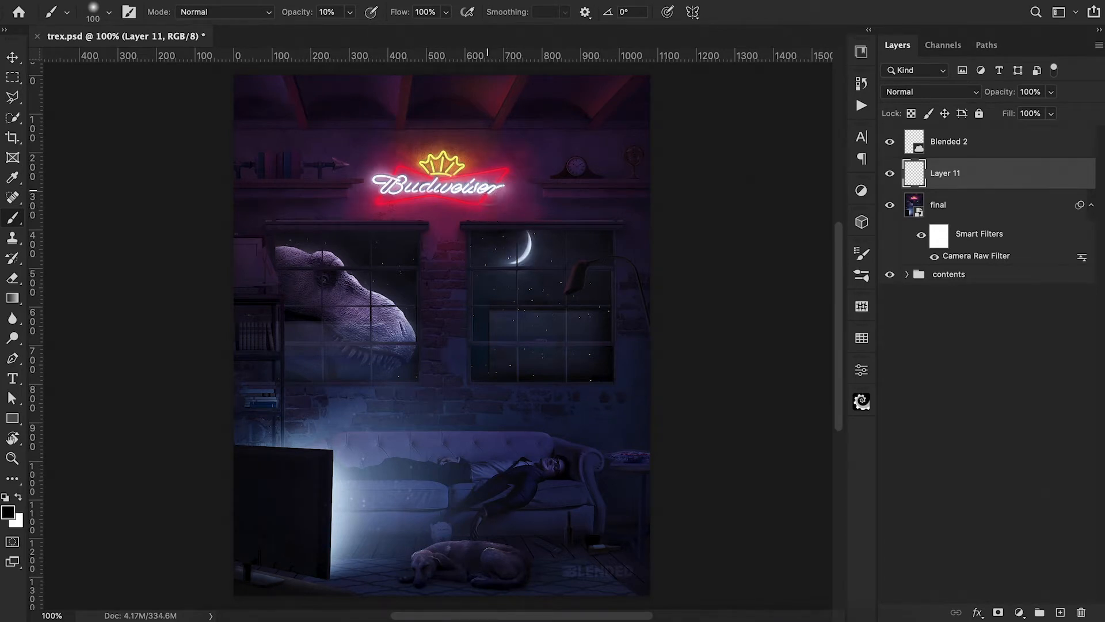
key("i")
left_click(492, 168)
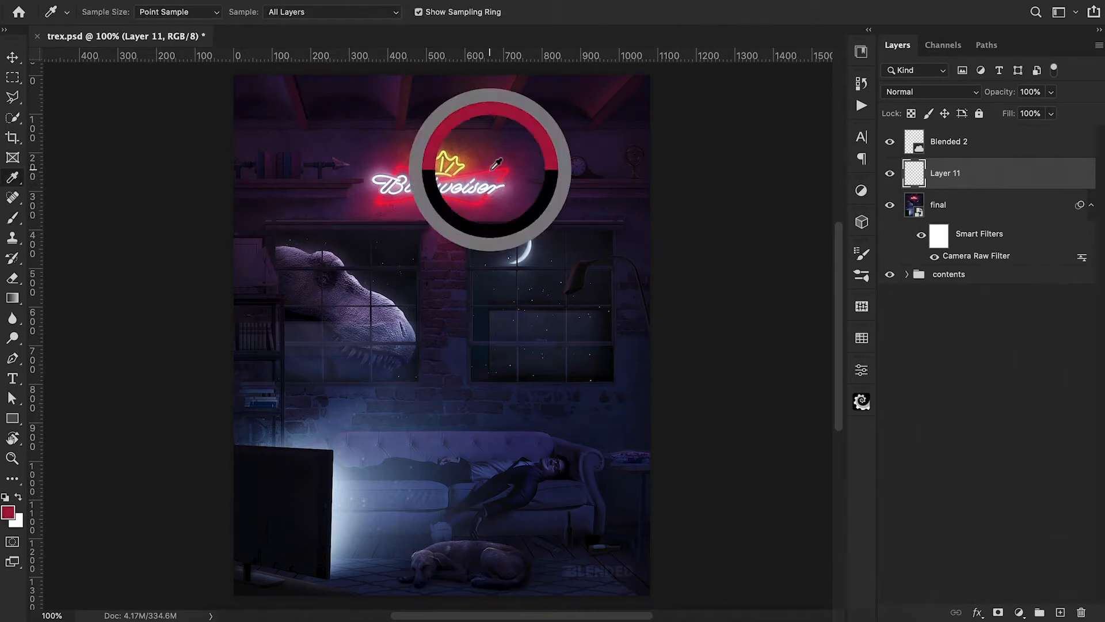
key("b")
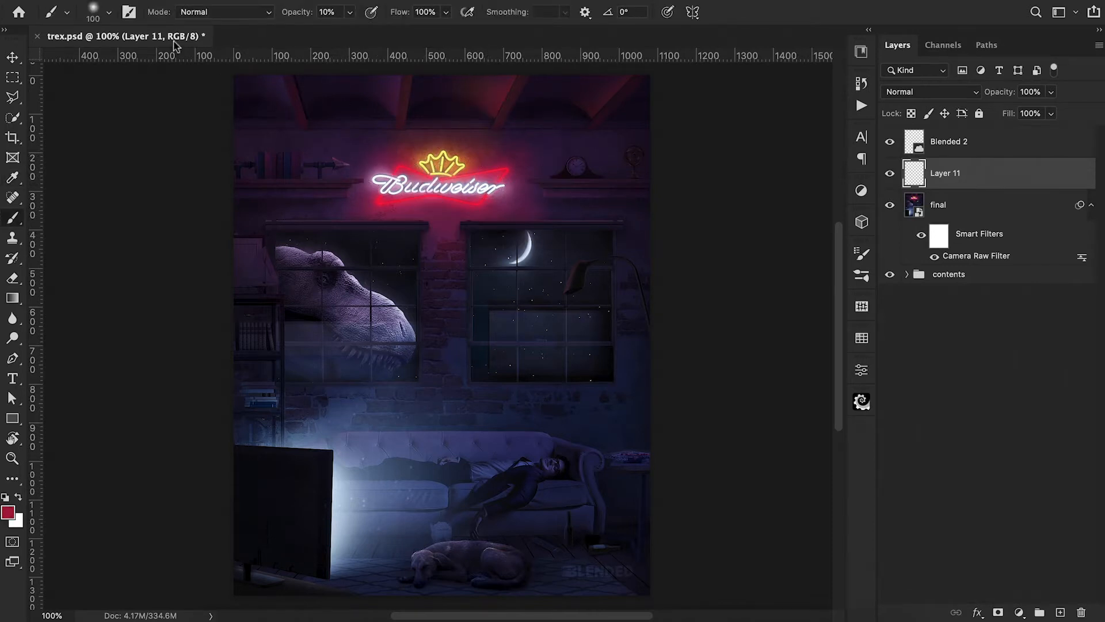
Step: Flatten the Soft Round brush tip into a thin ellipse and rotate it to an angle of -12°
left_click(109, 12)
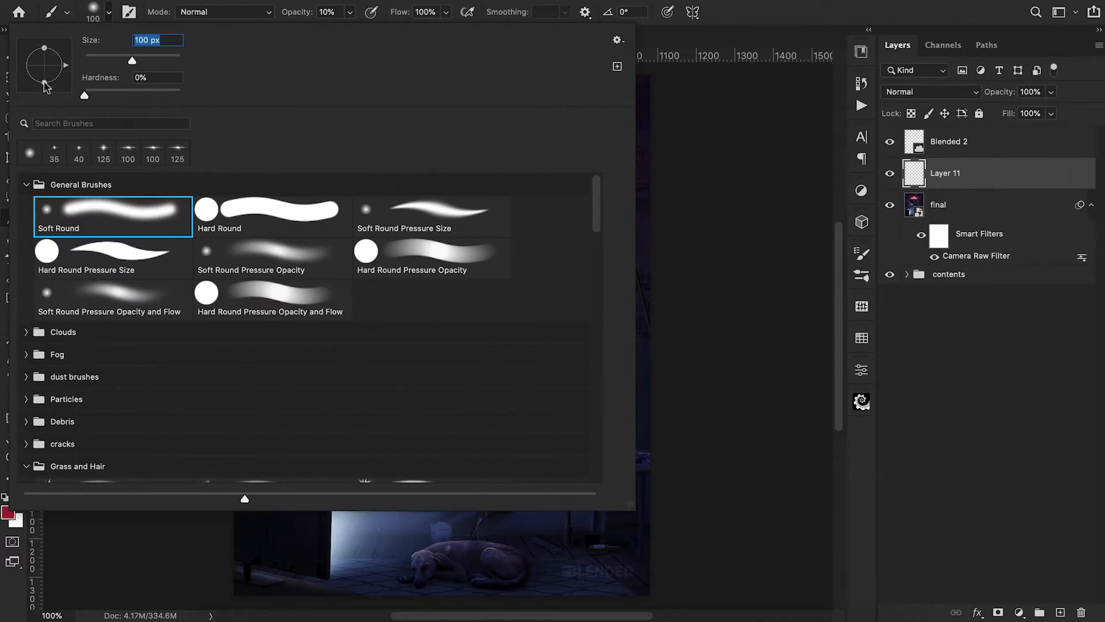
mouse_move(44, 82)
left_mouse_down()
mouse_move(44, 67)
mouse_move(41, 92)
mouse_move(43, 72)
left_mouse_up()
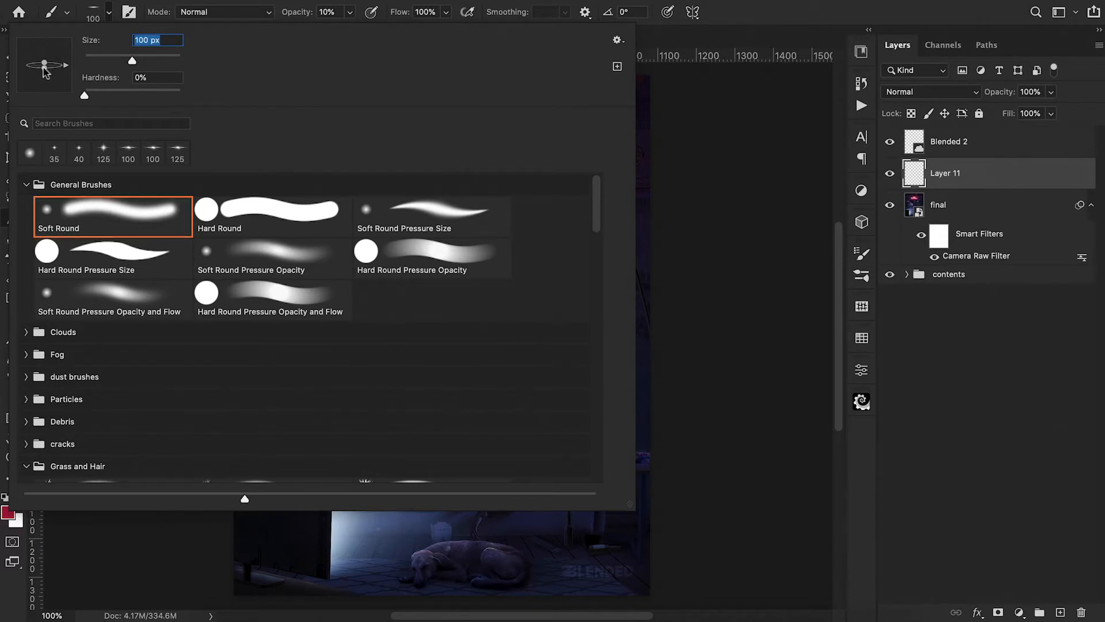
left_click(733, 233)
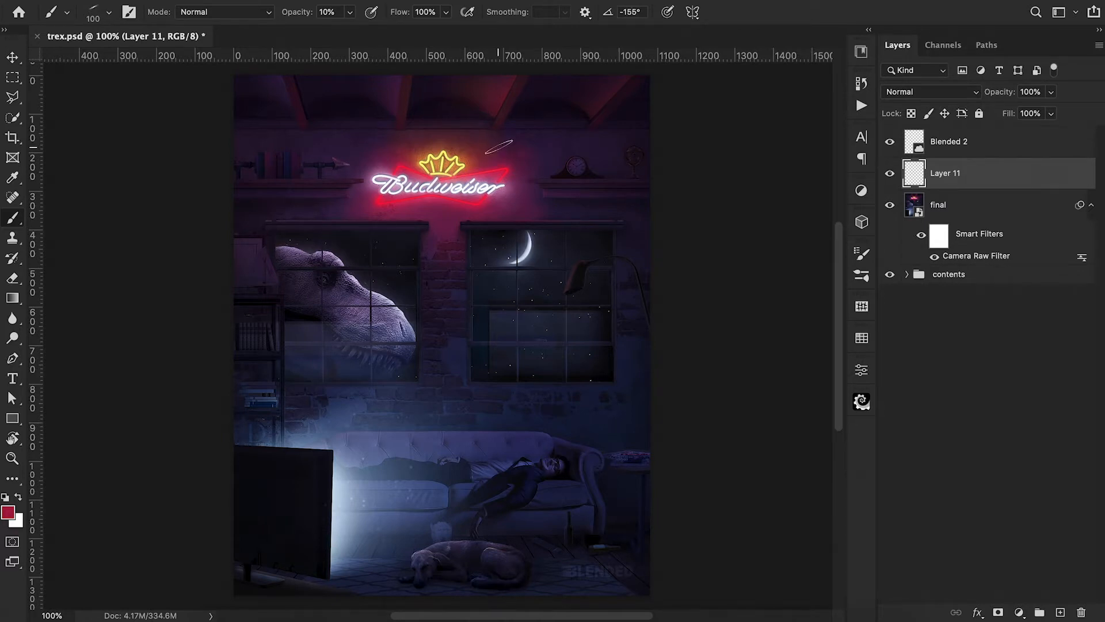
key("shift+Left")
key("shift+Left")
key("shift+Left")
key("shift+Left")
key("shift+Left")
key("shift+Left")
key("shift+Left")
key("shift+Left")
key("shift+Left")
key("shift+Left")
key("shift+Left")
key("shift+Right")
Step: Set the brush opacity to 41% and restore the flattened brush tip to a full circle
left_click(349, 13)
left_click_drag(344, 31, 373, 32)
left_click(109, 13)
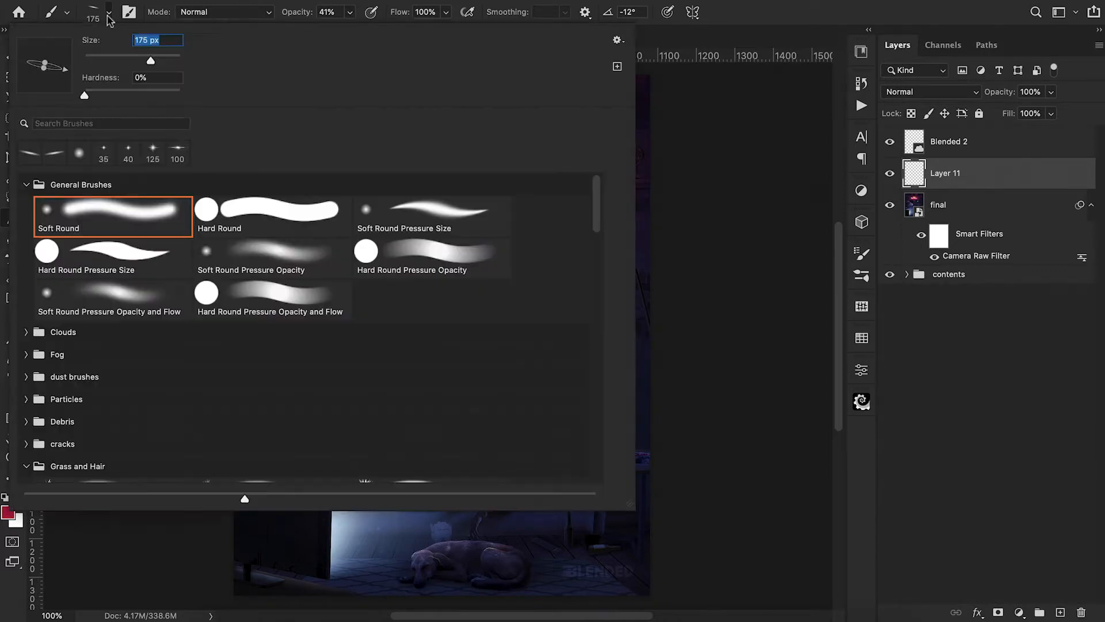
left_click_drag(45, 71, 47, 118)
left_click(720, 290)
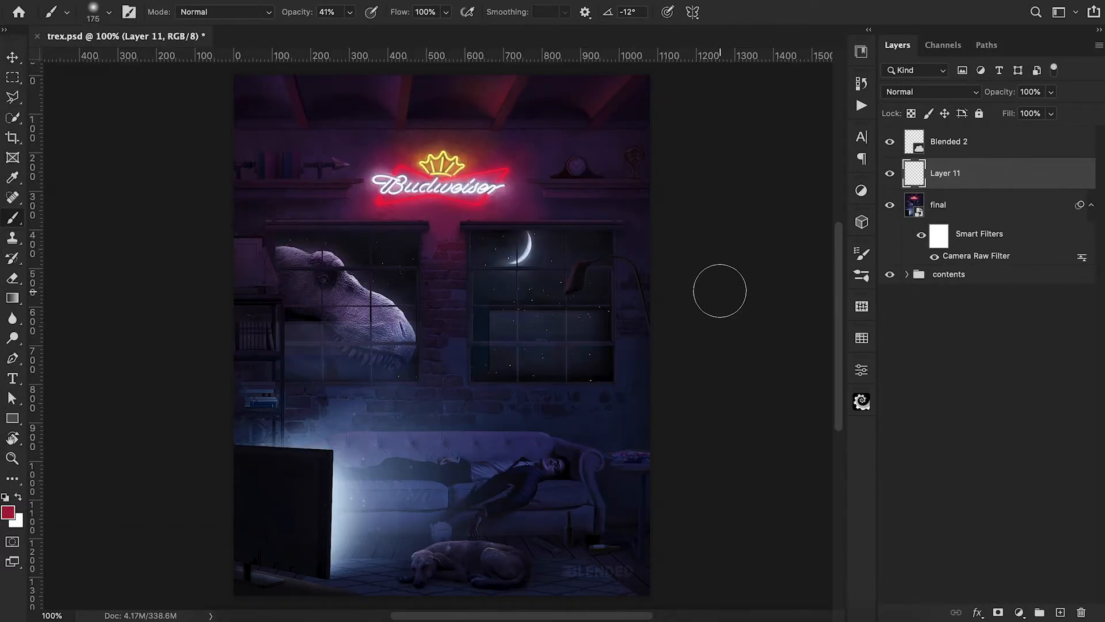
Step: Sample a color from the neon sign's lettering for the brush and set the brush opacity to 10%
key("i")
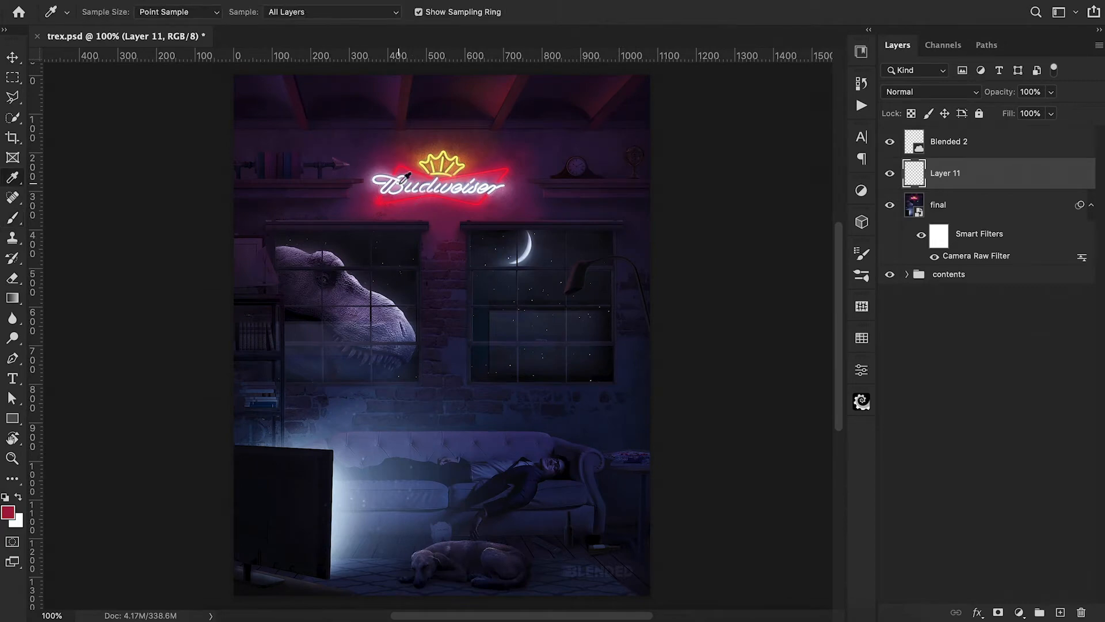
left_click(399, 183)
key("b")
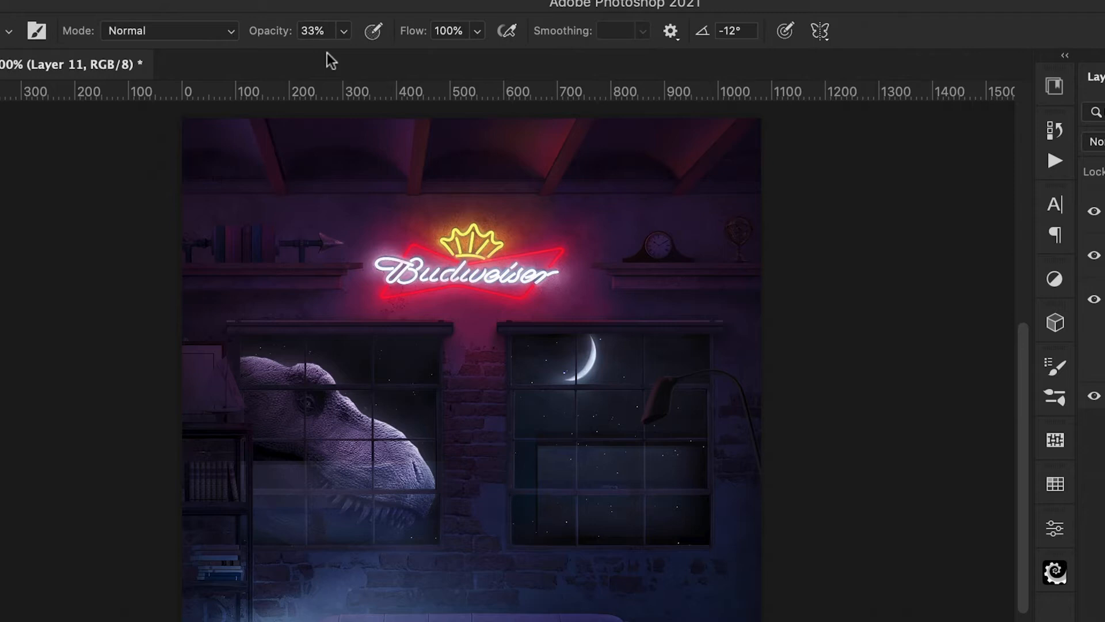
key("1")
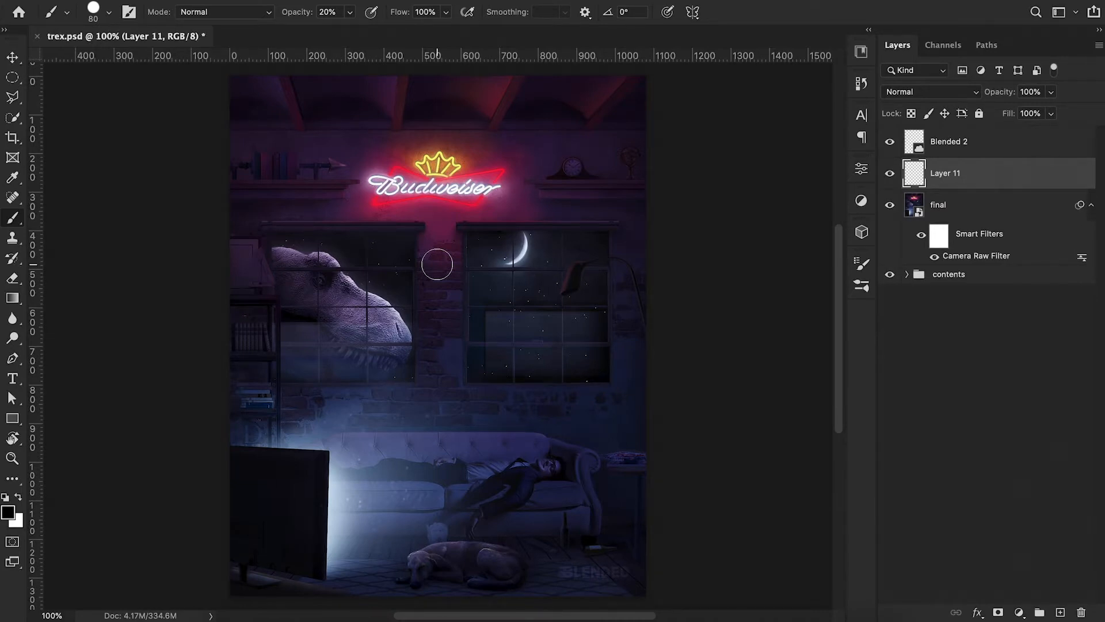
Step: Set the brush to white at 100% opacity, resize it to 320 px and adjust its hardness
key("x")
key("0")
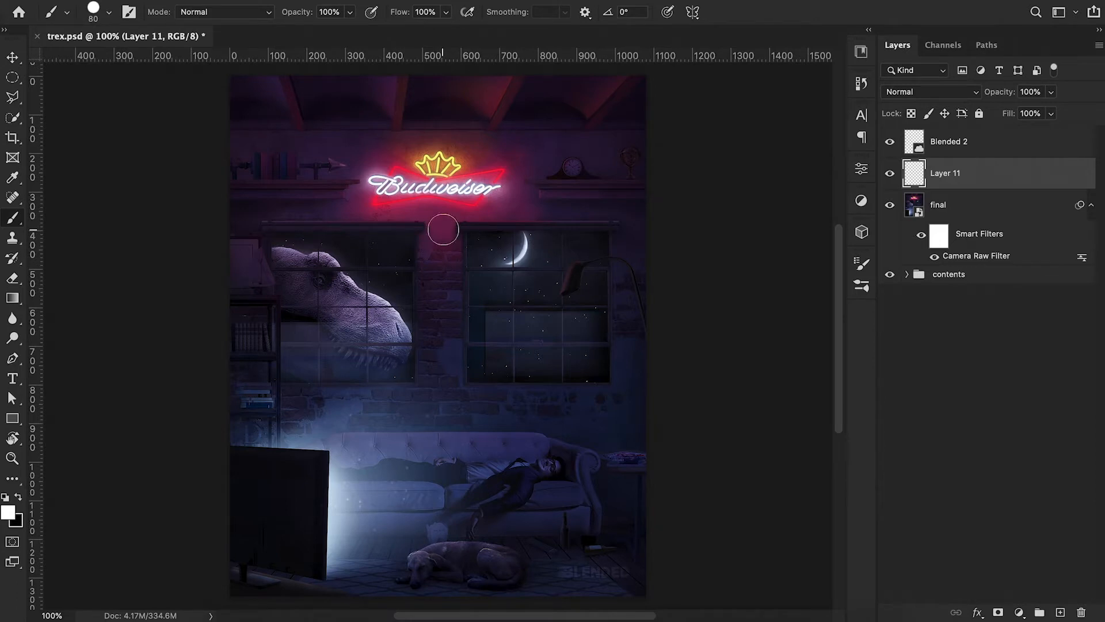
left_click(443, 230, "ctrl+alt")
mouse_move(443, 231)
left_mouse_down()
mouse_move(415, 230)
mouse_move(536, 242)
left_mouse_up()
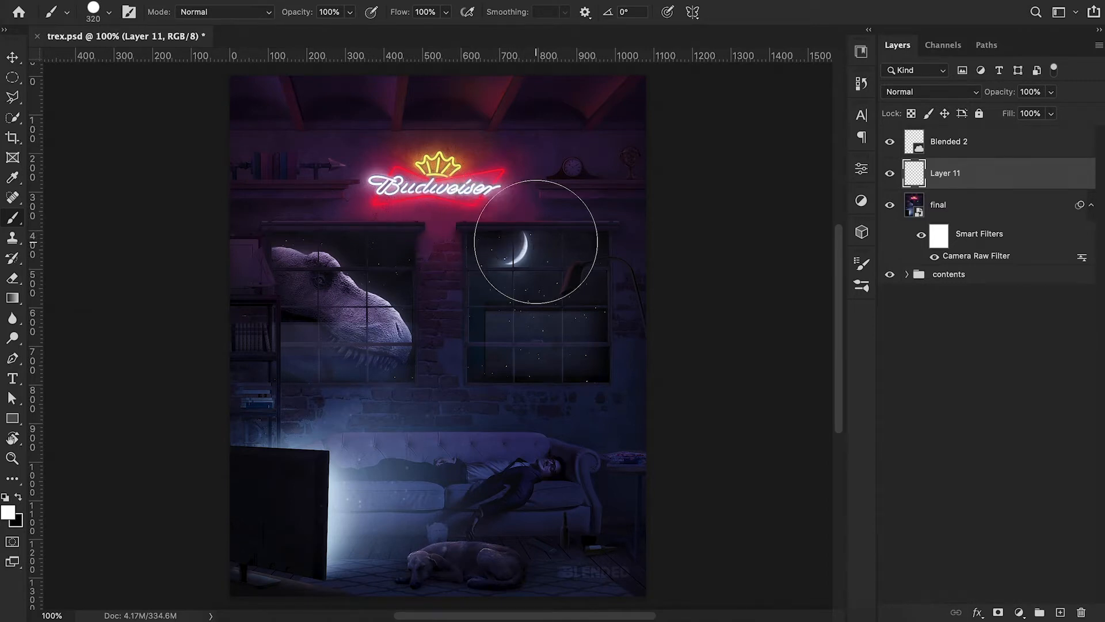
mouse_move(447, 251)
left_mouse_down()
mouse_move(402, 251)
mouse_move(501, 267)
mouse_move(464, 261)
mouse_move(459, 201)
mouse_move(453, 291)
mouse_move(447, 13)
left_mouse_up()
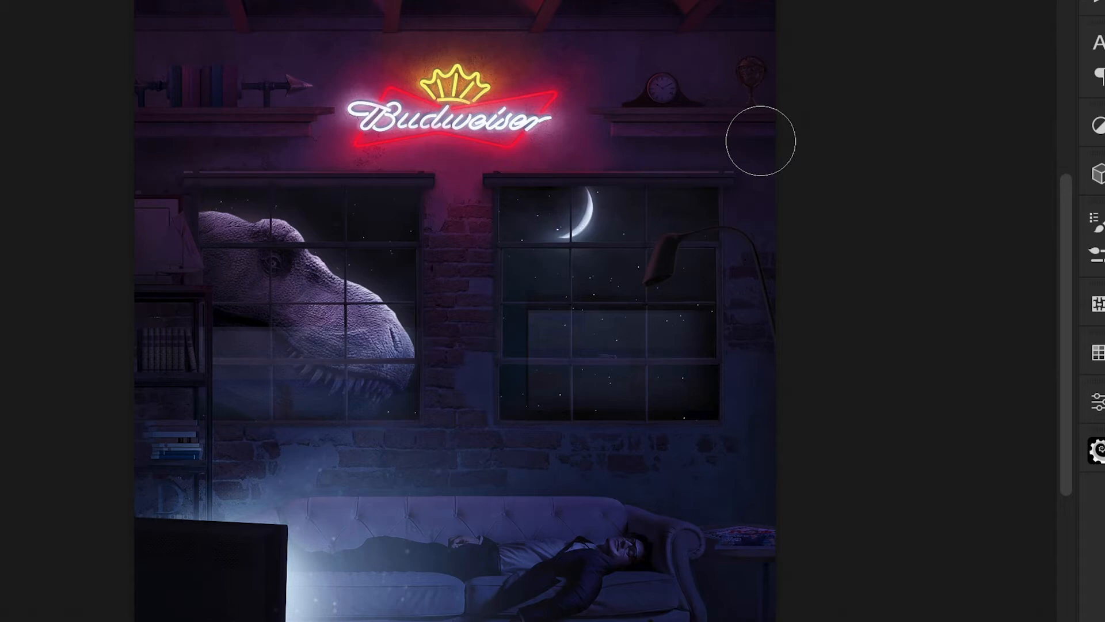
Step: Shrink the brush and paint a stroke along the underside of the wall shelf with the clock
key("bracketleft")
key("bracketleft")
key("bracketleft")
key("bracketleft")
key("bracketleft")
key("bracketleft")
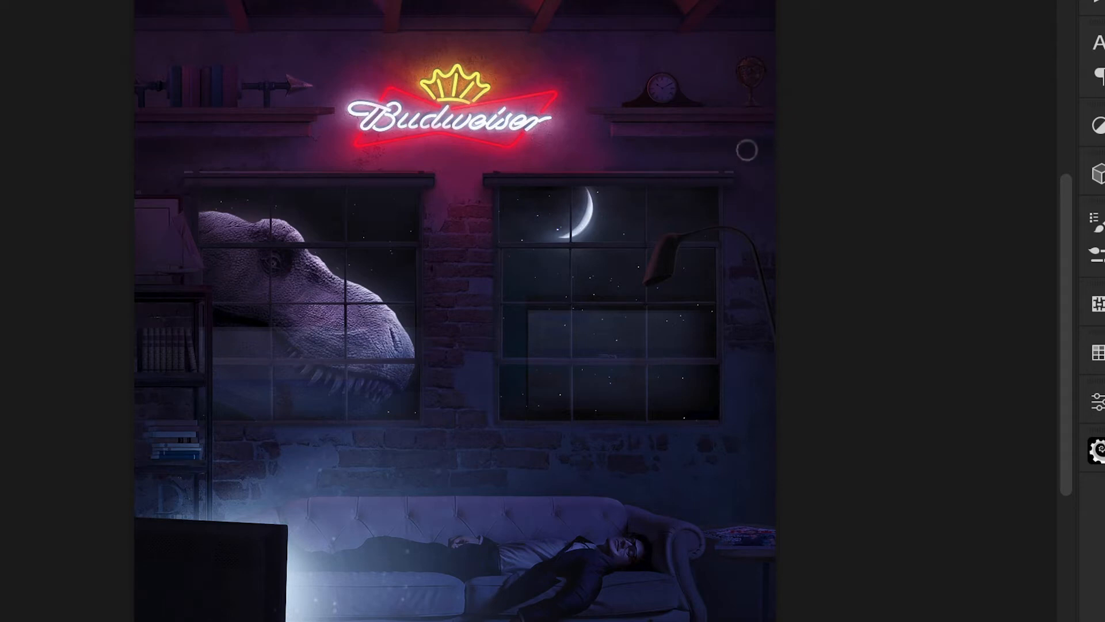
left_click_drag(609, 136, 760, 143)
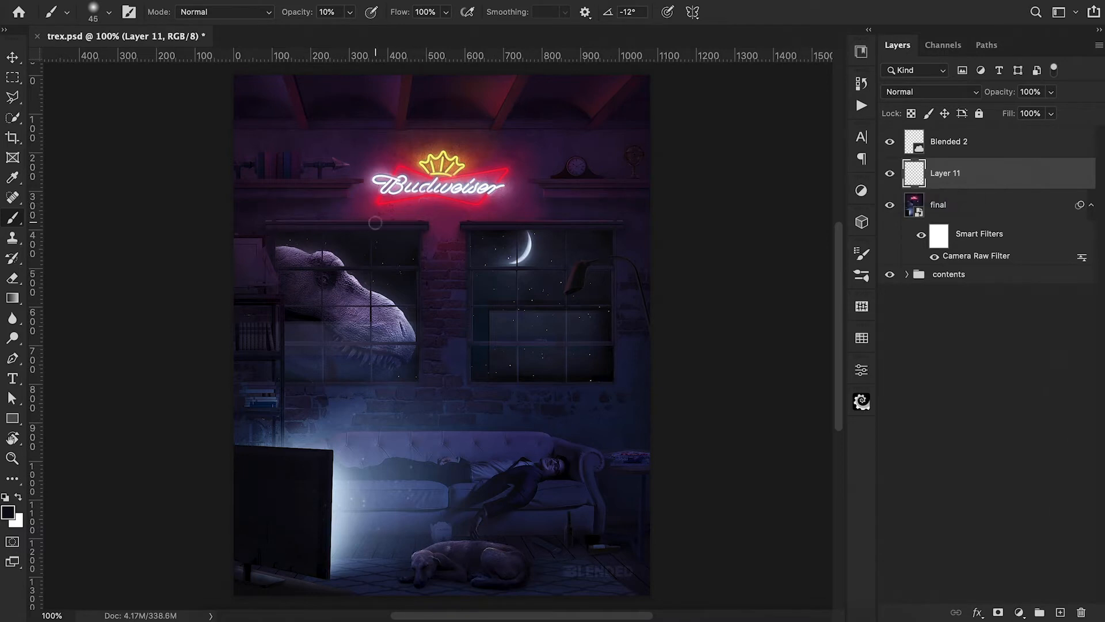
Step: Outline the neon sign with connected straight black strokes at 100% opacity and clear them from the layer
key("0")
mouse_move(368, 214)
left_mouse_down()
mouse_move(428, 206)
mouse_move(479, 217)
left_mouse_up()
mouse_move(515, 166)
left_mouse_down()
mouse_move(495, 207)
mouse_move(449, 170)
mouse_move(389, 150)
left_mouse_up()
left_click(368, 210, "shift")
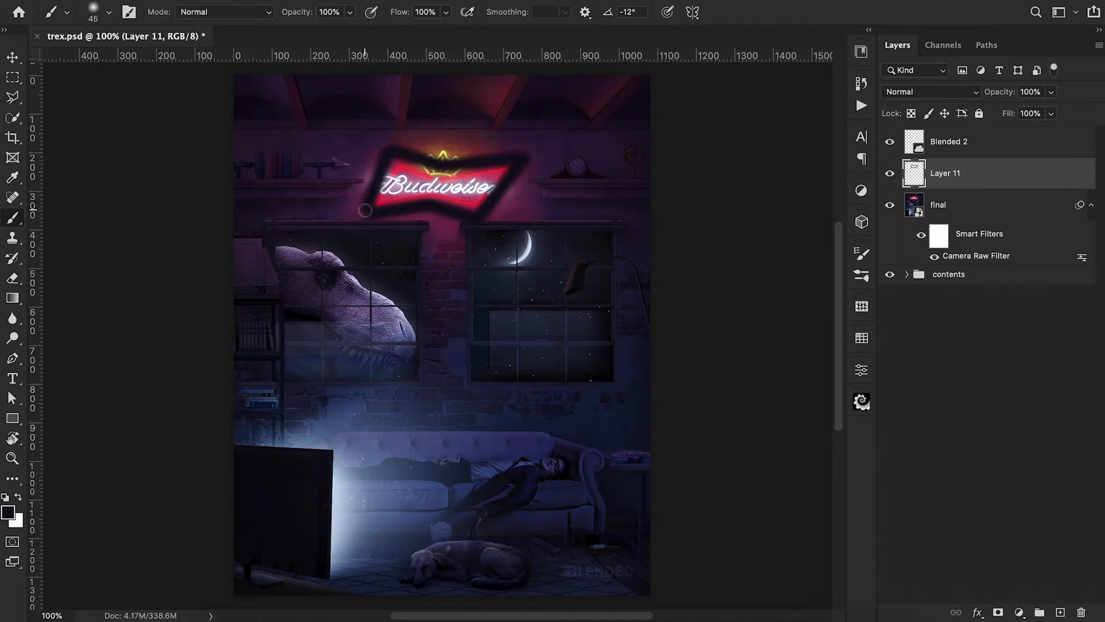
key("Delete")
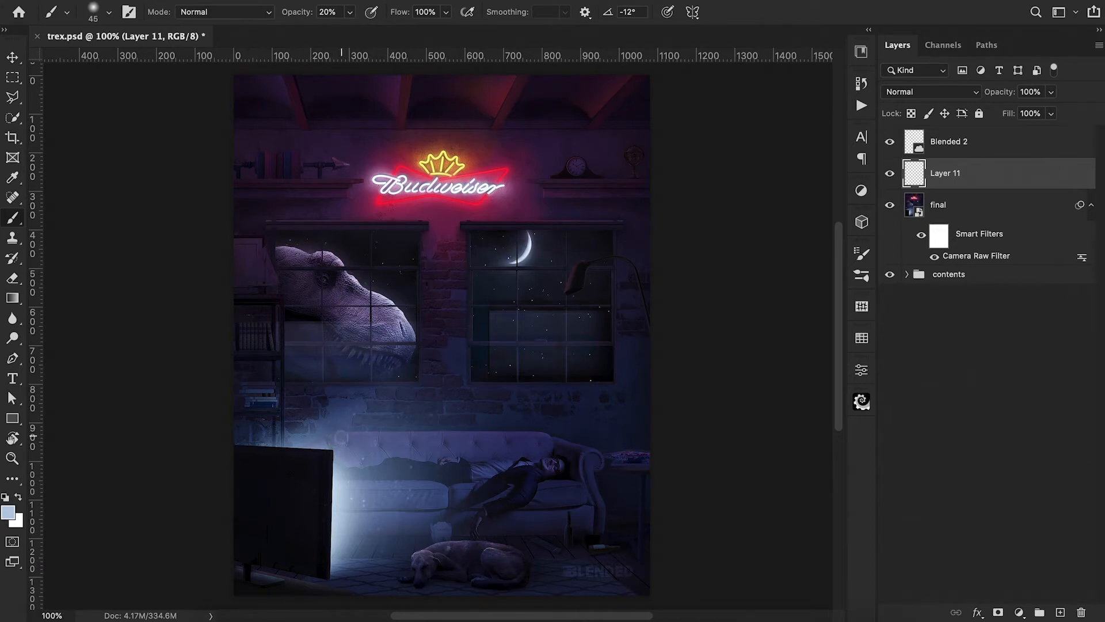
Step: Paint a straight light blue stroke along the couch's top edge at 20% opacity
left_click(538, 431, "shift")
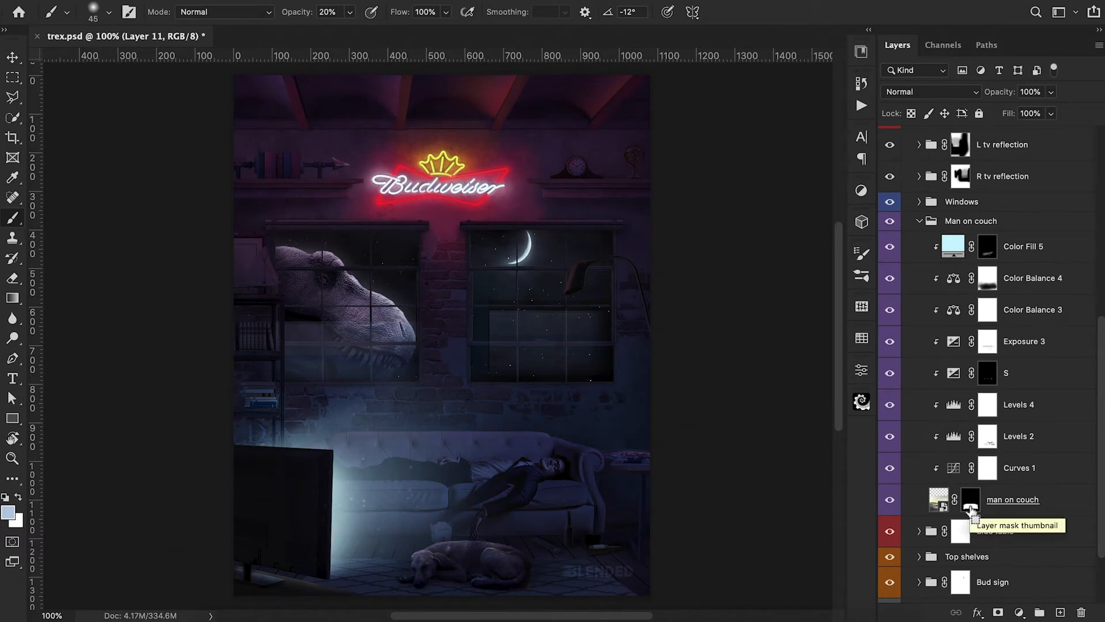
Step: Load the man on couch layer mask as a selection and make the final layer visible
left_click(971, 509, "ctrl")
scroll(940, 355, "up", 10)
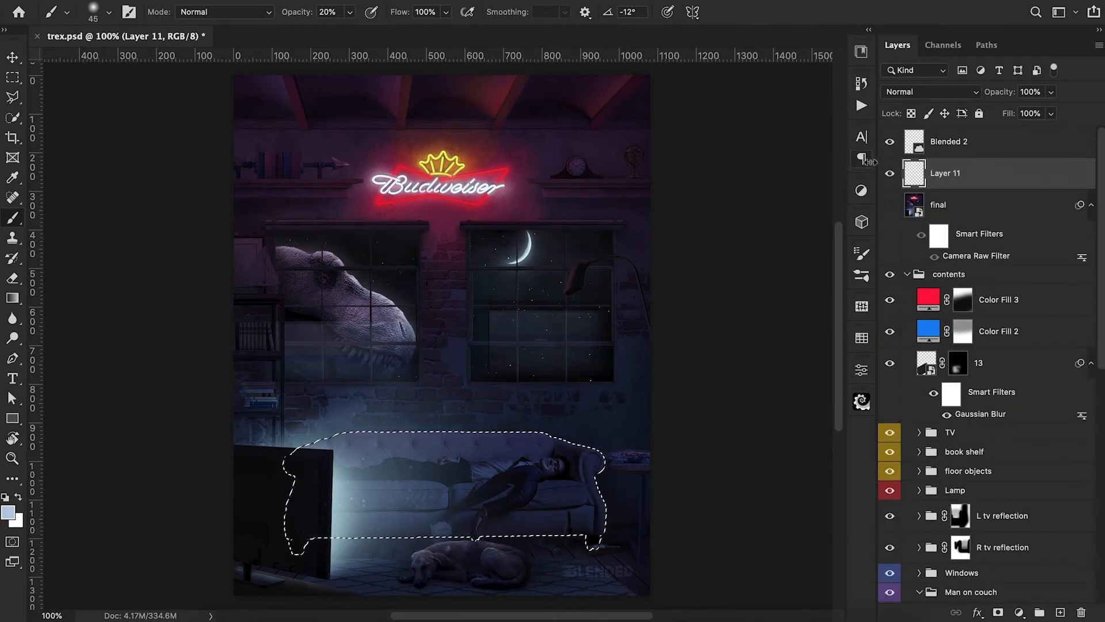
left_click(890, 204)
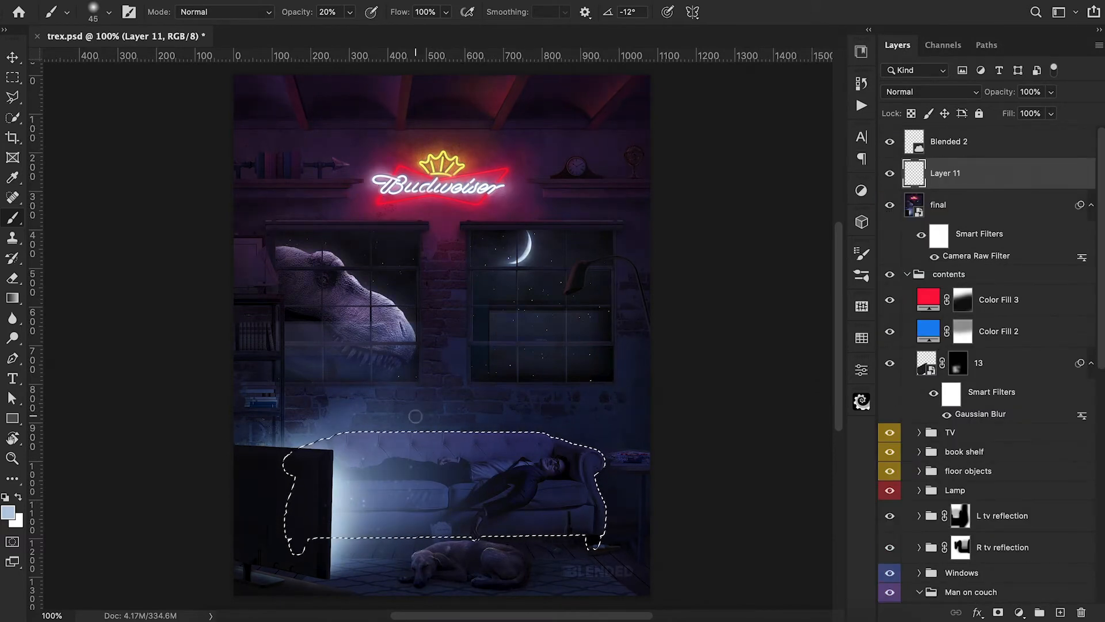
Step: Brush a soft white highlight inside the couch selection along its top edge at 10% opacity, keeping the selection active
key("x")
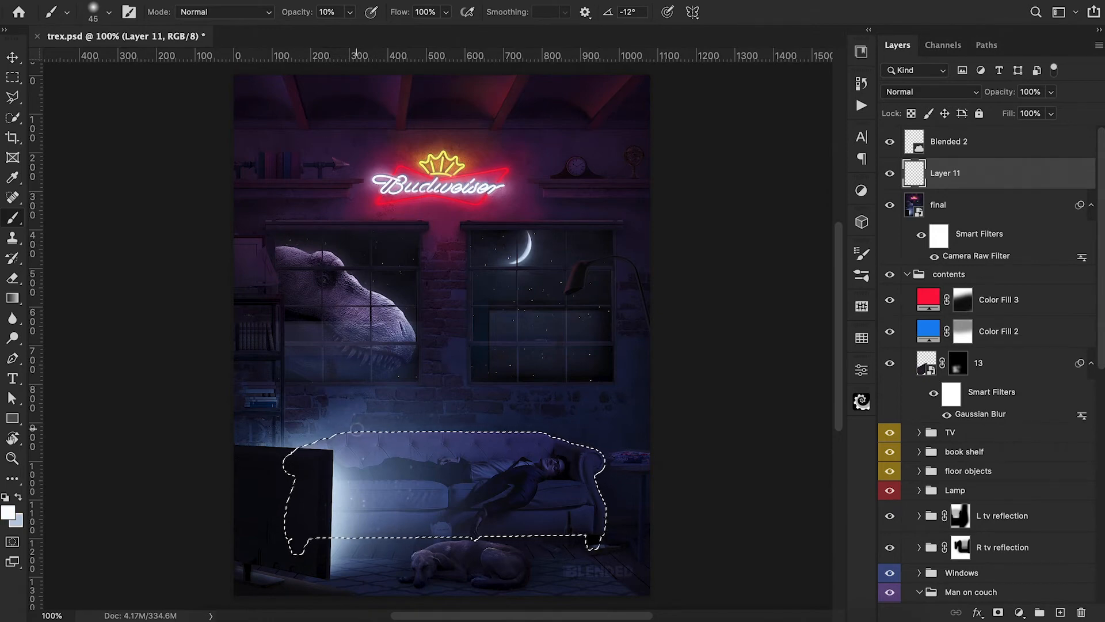
key("1")
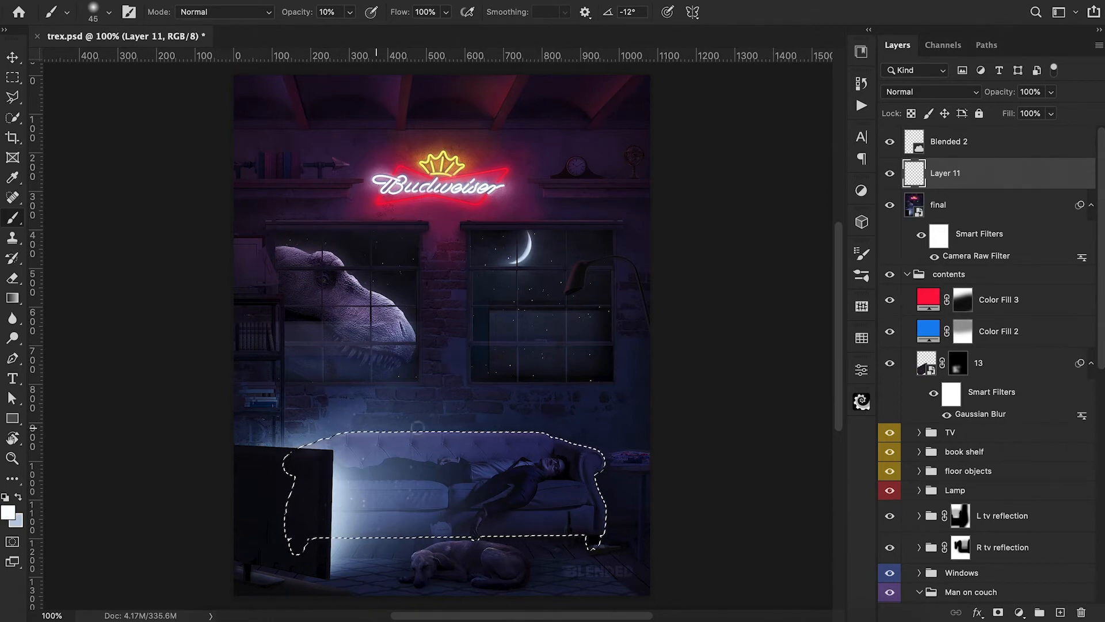
key("ctrl+d")
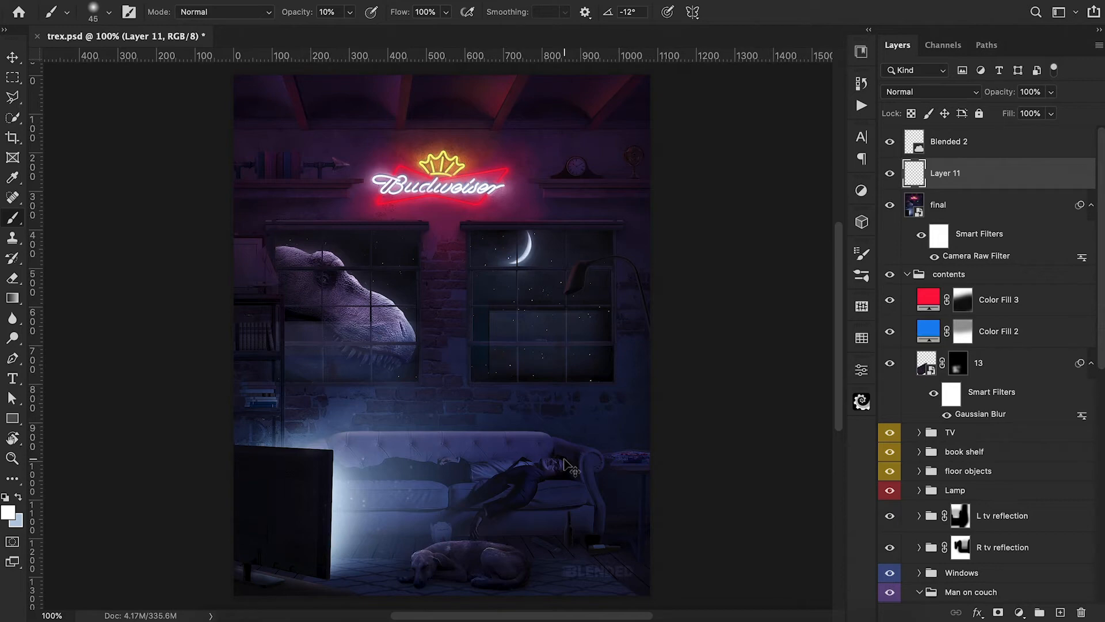
key("super+z")
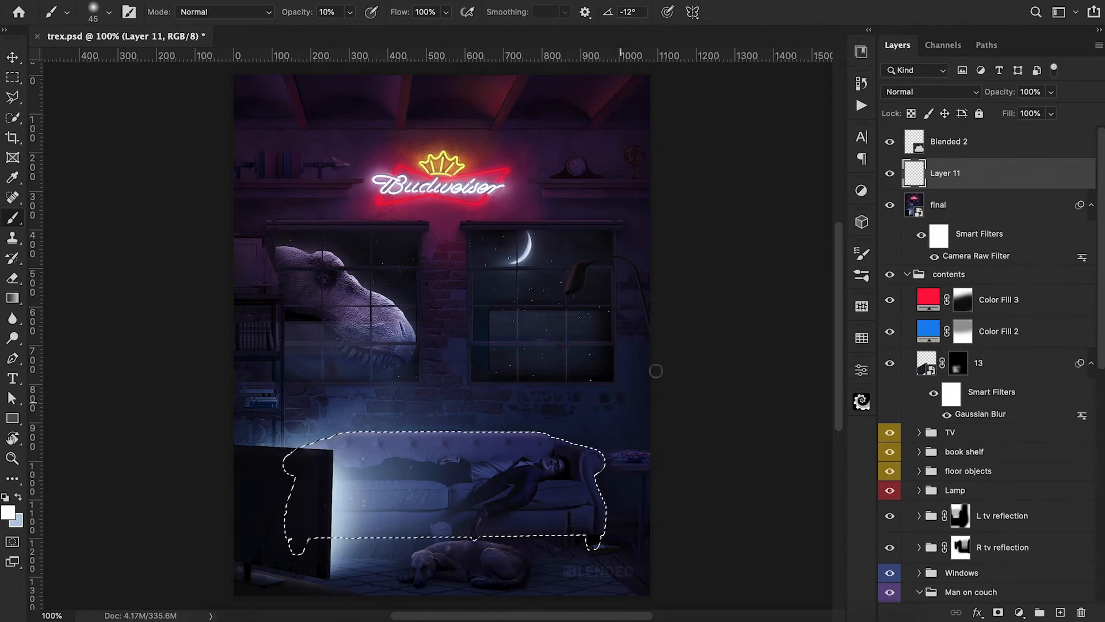
Step: Add a new layer above Layer 11, sample a dark color from the wall beside the couch and invert the selection
left_click(1061, 613)
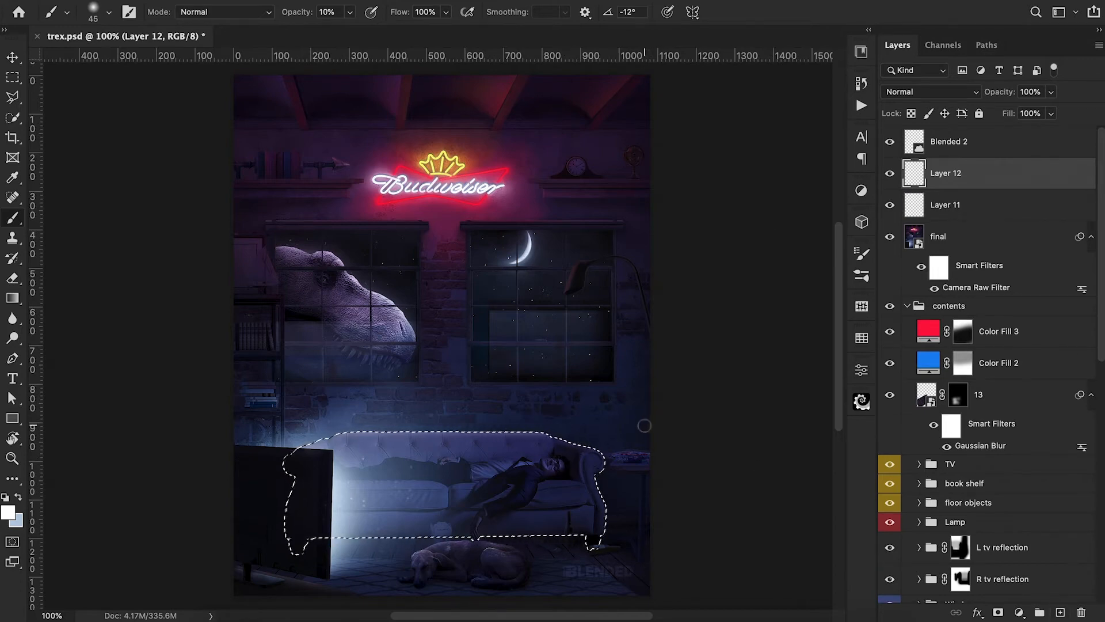
left_click(645, 423, "alt")
key("super+shift+i")
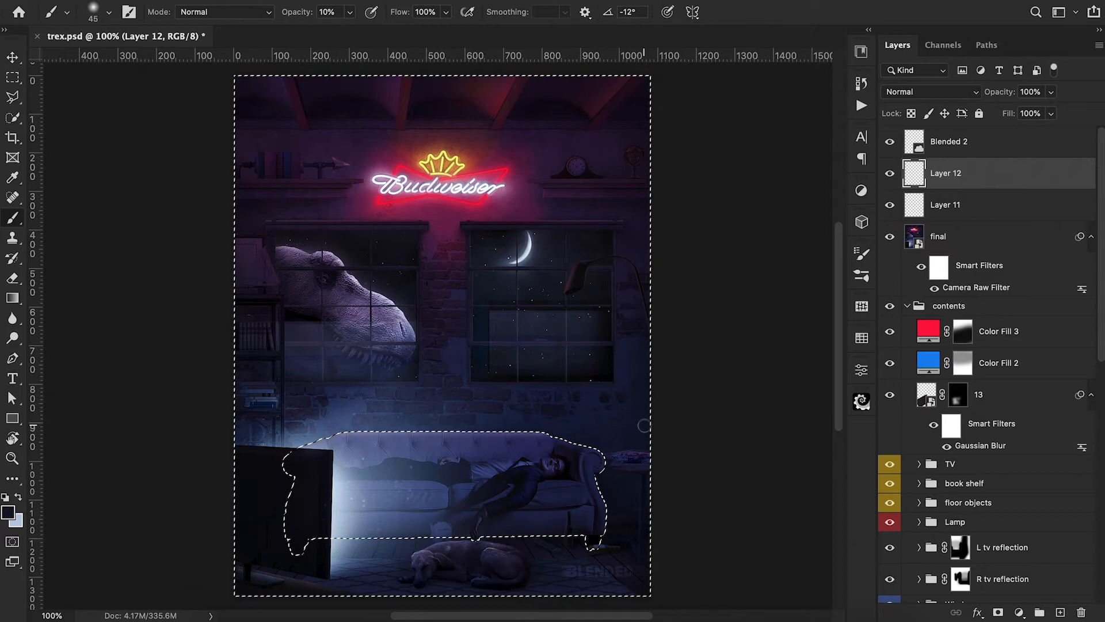
Step: Enlarge the dark brush to 150 px for shading outside the couch and clear the selection
key("bracketright")
key("bracketright")
key("bracketright")
key("bracketright")
key("bracketright")
key("bracketright")
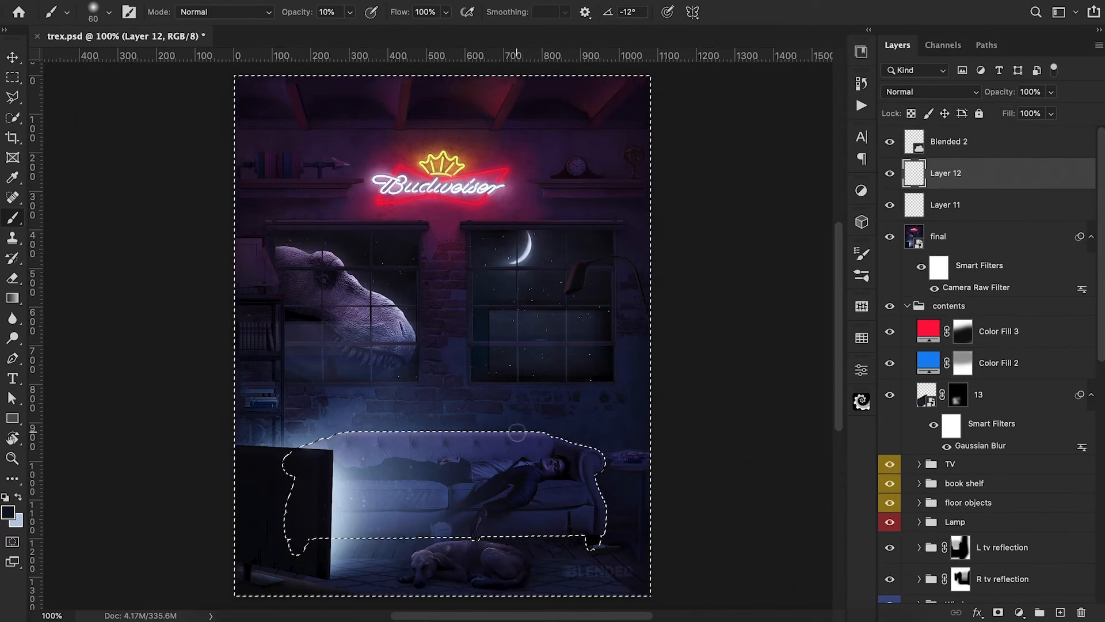
key("bracketright")
key("bracketright")
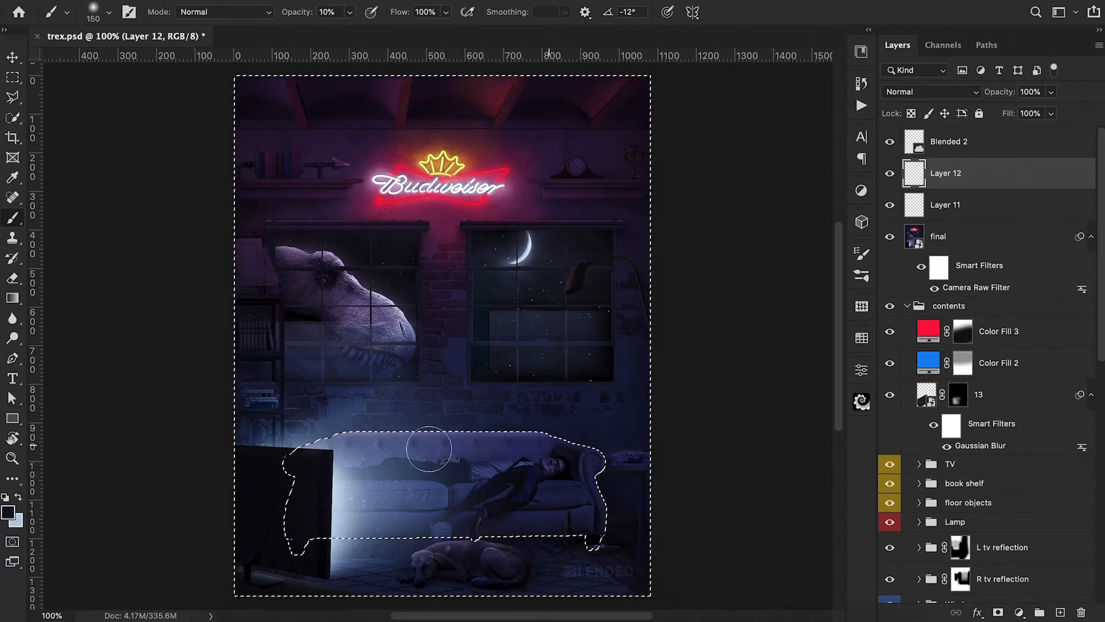
key("ctrl+d")
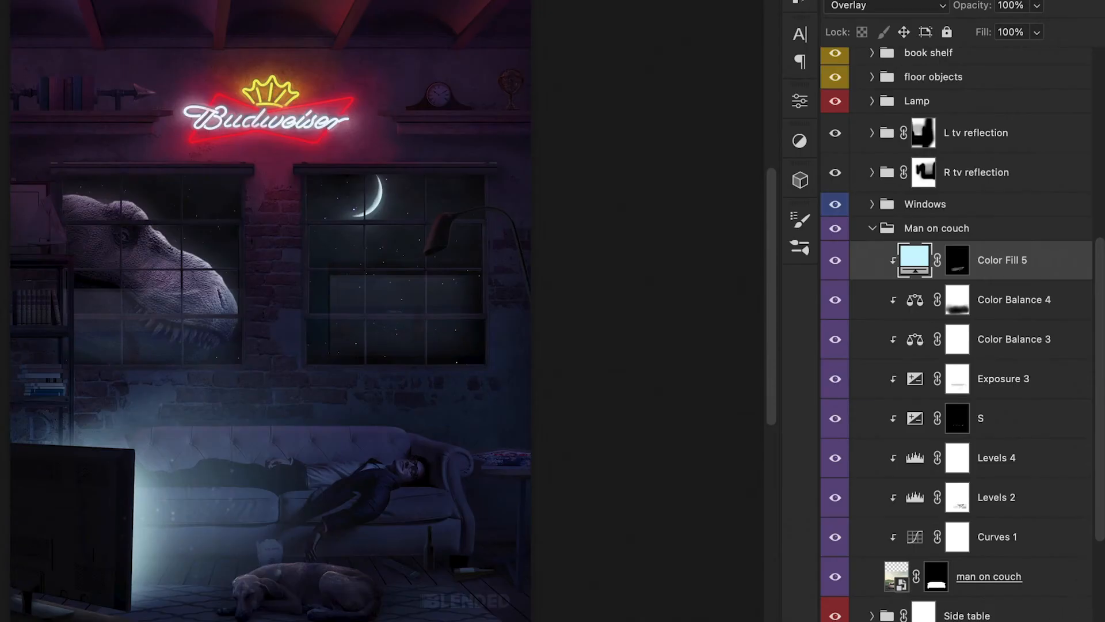
Step: Add a new layer above Color Fill 5 in the Man on couch group and clip it to the layers below
key("ctrl+shift+alt+n")
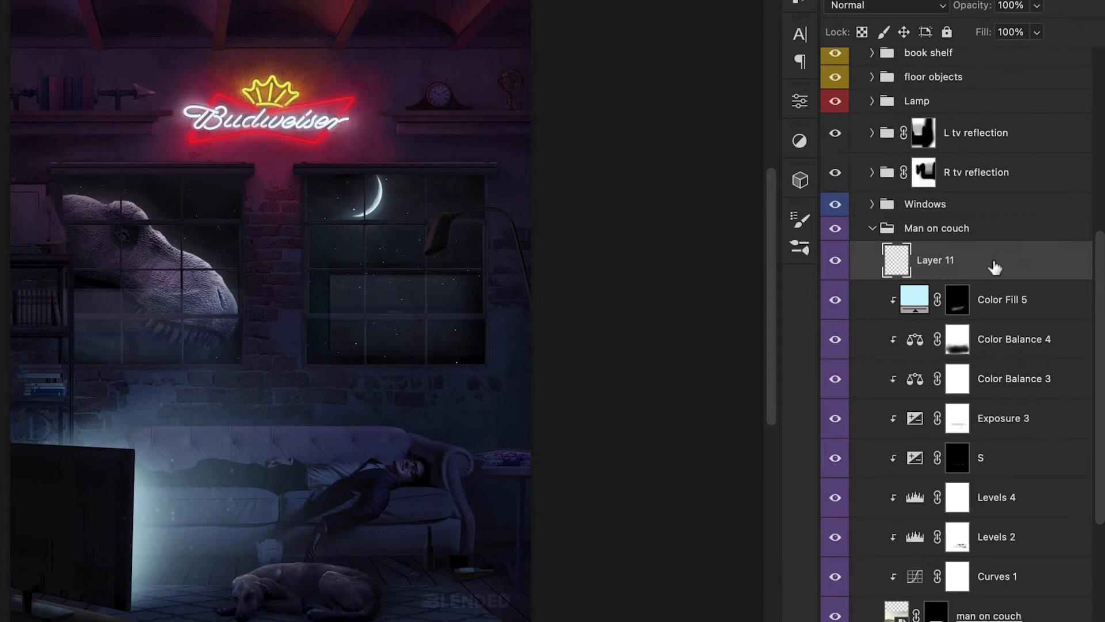
right_click(993, 260)
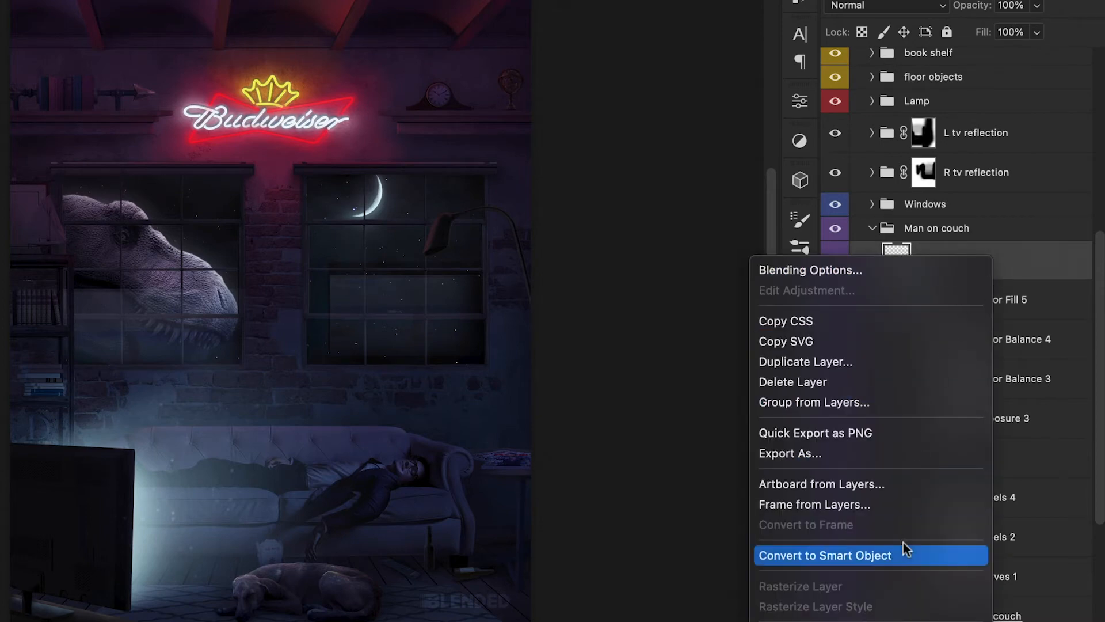
scroll(892, 564, "down", 5)
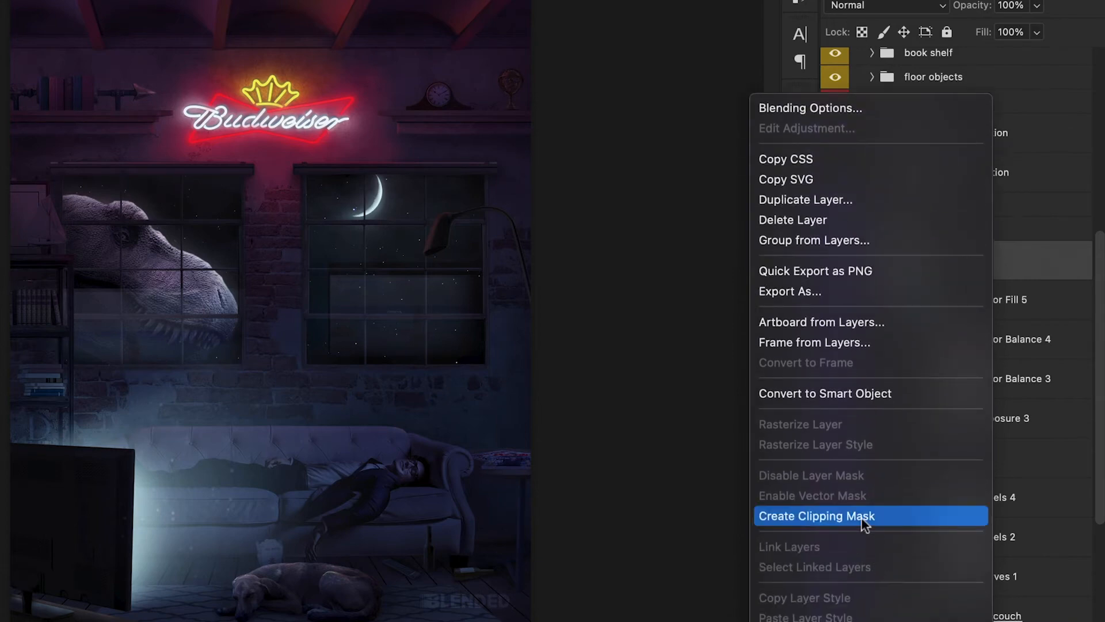
left_click(861, 516)
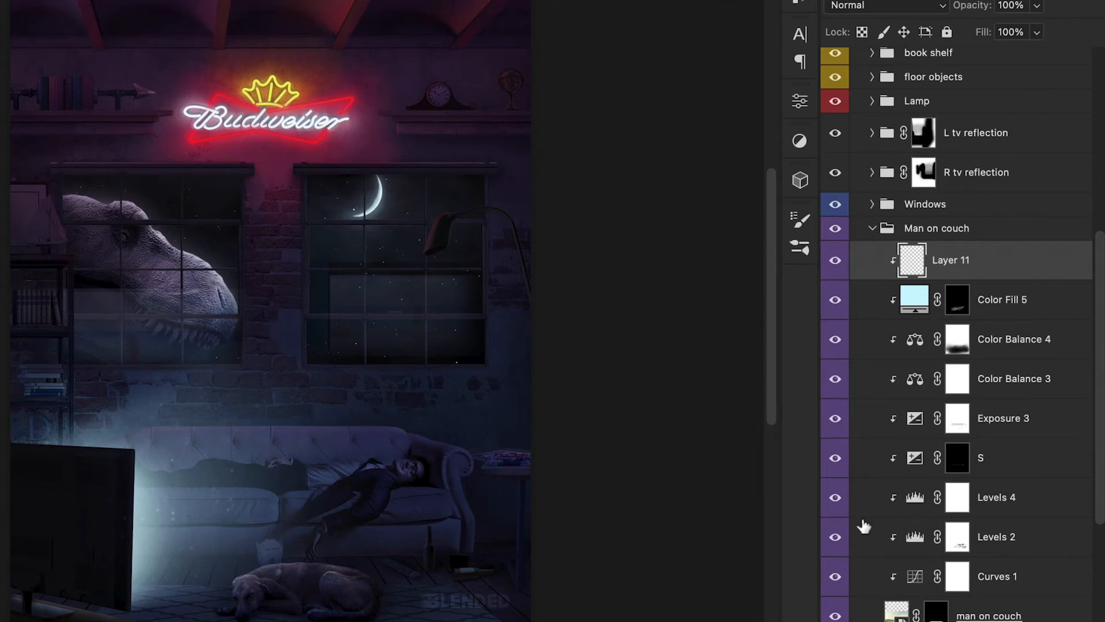
key("super+z")
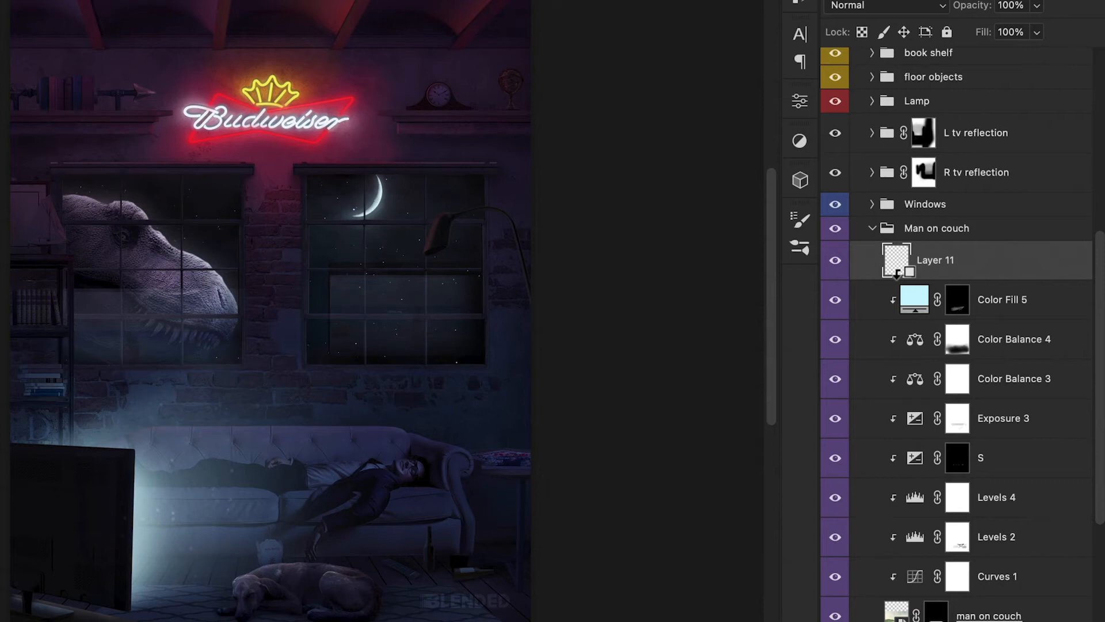
left_click(896, 274, "alt")
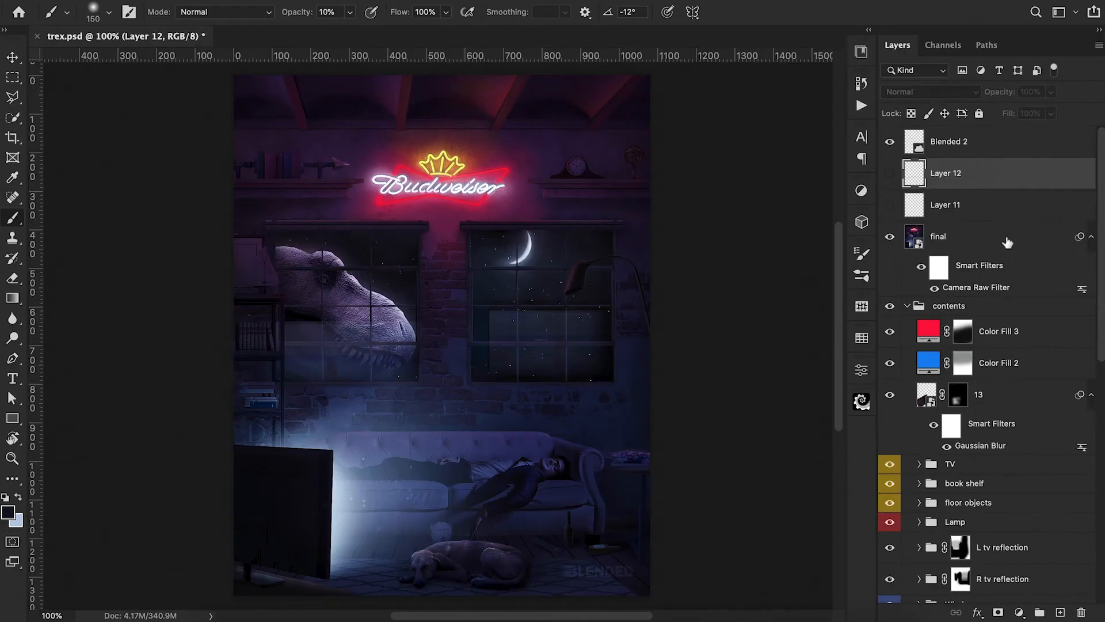
Step: Add a new layer above the final layer and dab a soft white 250 px glow around the moon at 10% opacity
left_click(1007, 242)
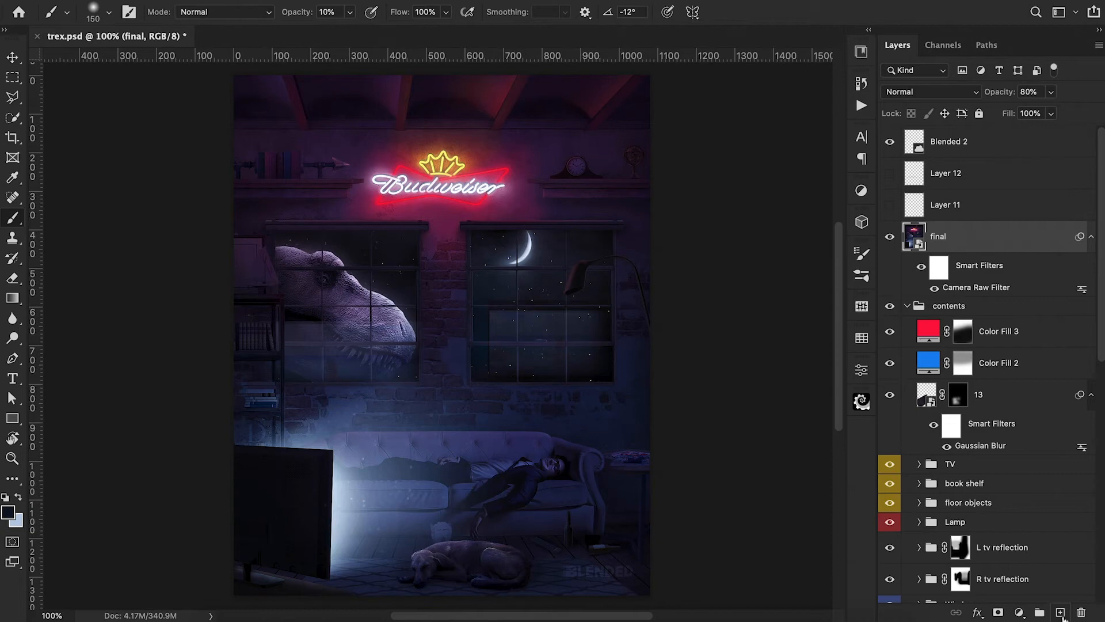
left_click(1061, 612)
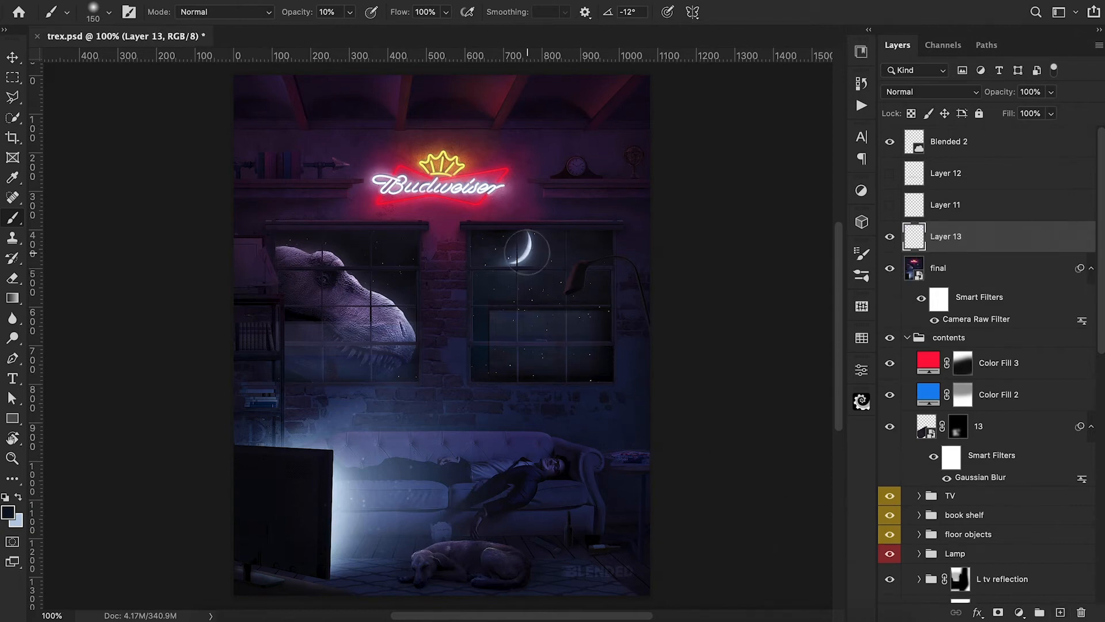
key("d")
key("x")
key("bracketright")
key("bracketright")
key("bracketright")
left_click(523, 256)
left_click(517, 259)
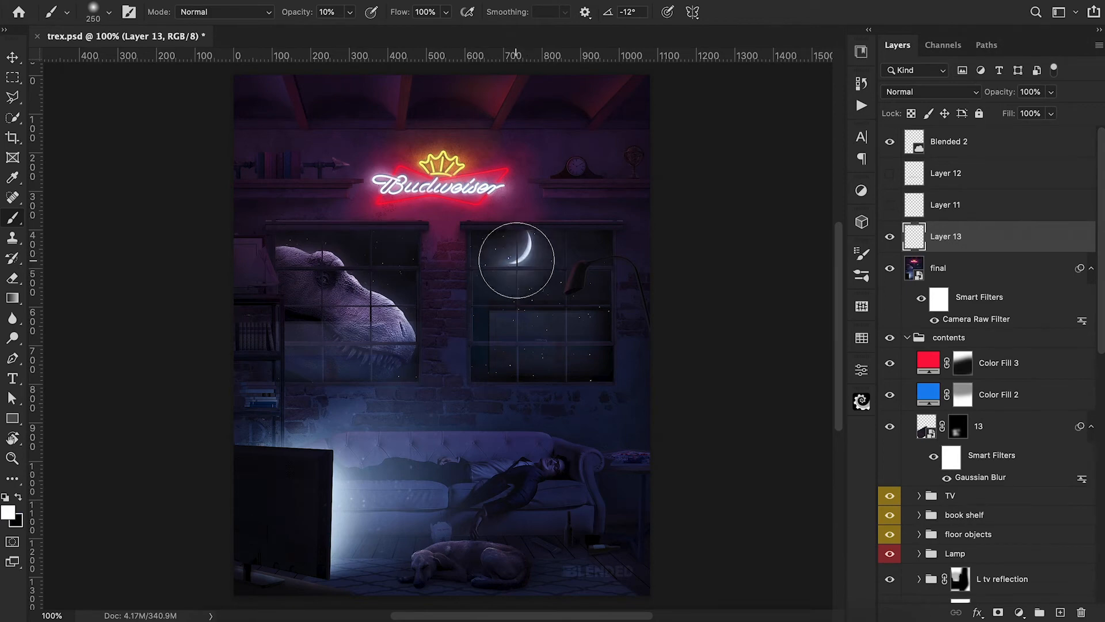
left_click(517, 262)
left_click(518, 259)
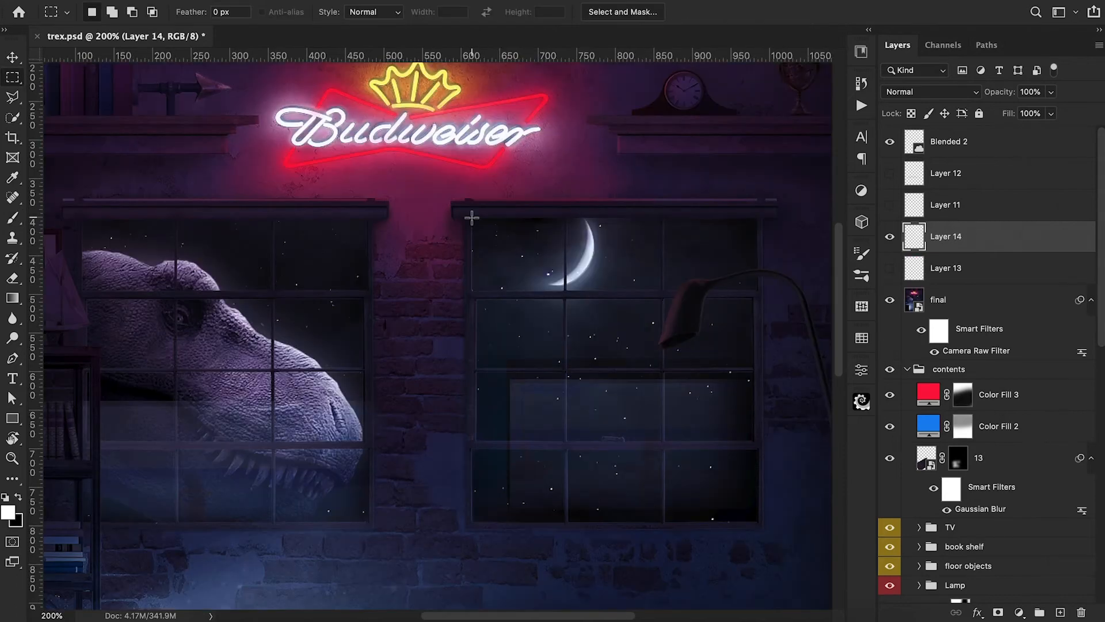
Step: Select the four window panes around the moon with rectangular marquees, leaving out the frame bars between them
left_click_drag(472, 217, 564, 291)
key("shift")
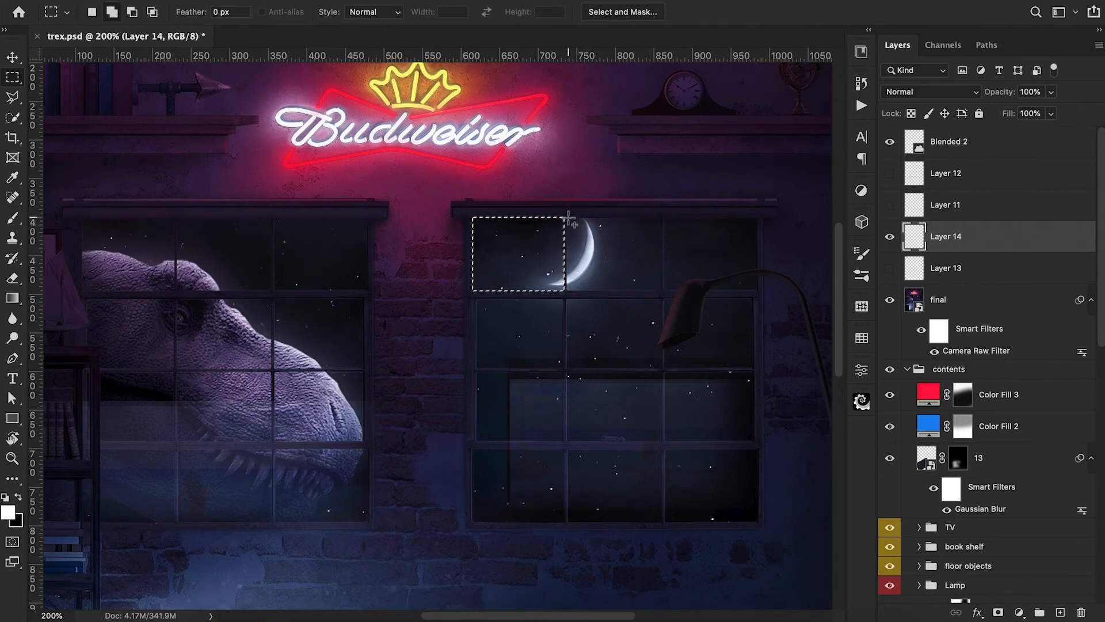
left_click_drag(569, 218, 661, 290)
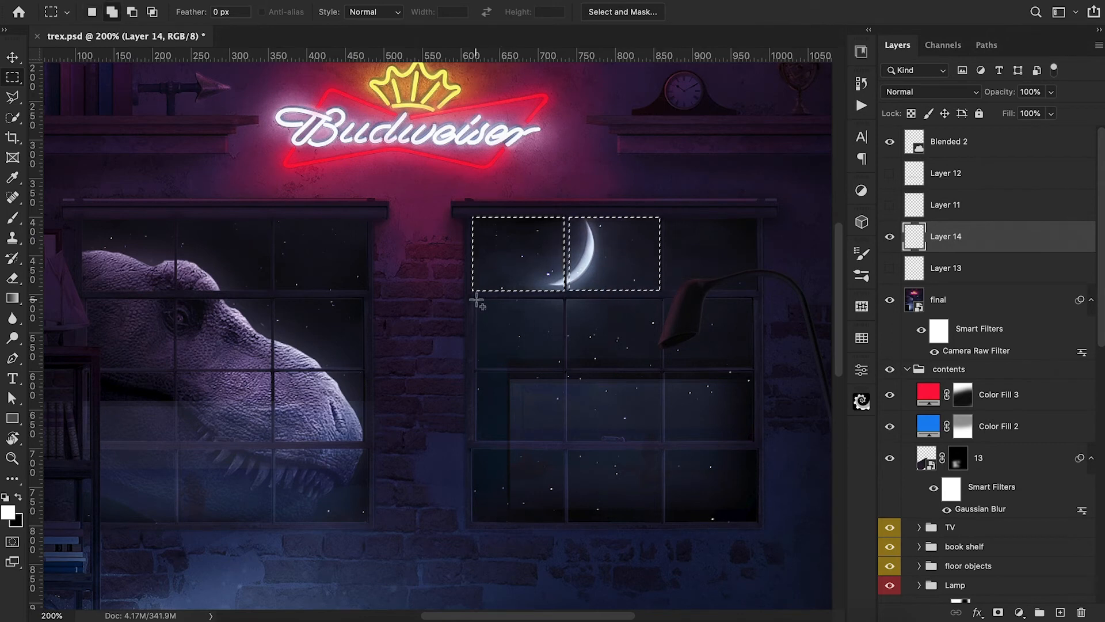
left_click_drag(476, 299, 564, 369)
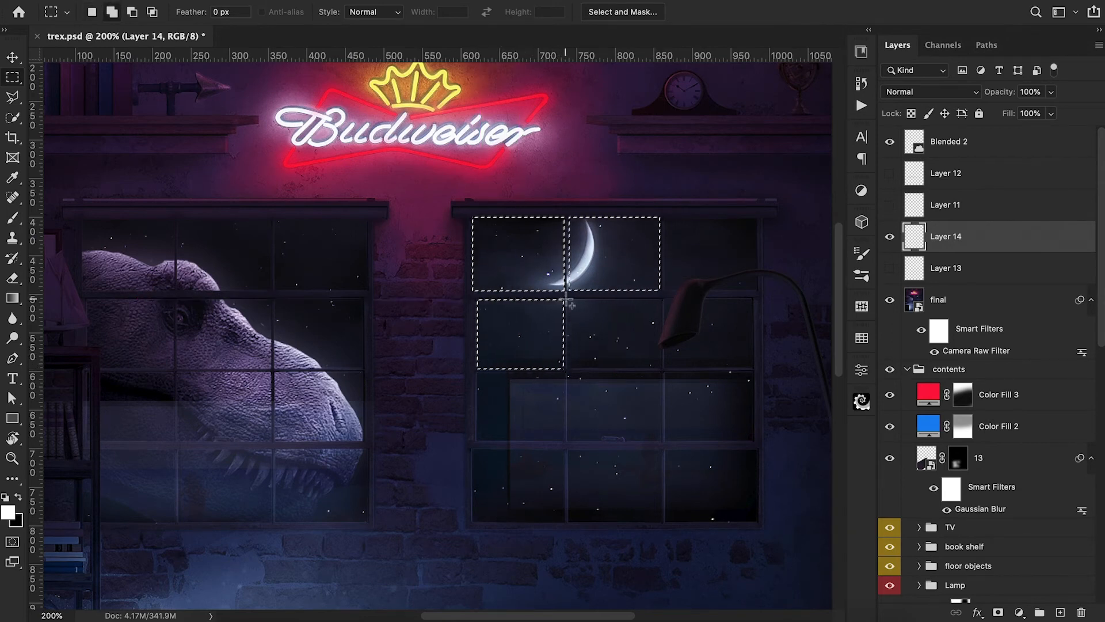
left_click_drag(567, 298, 660, 369)
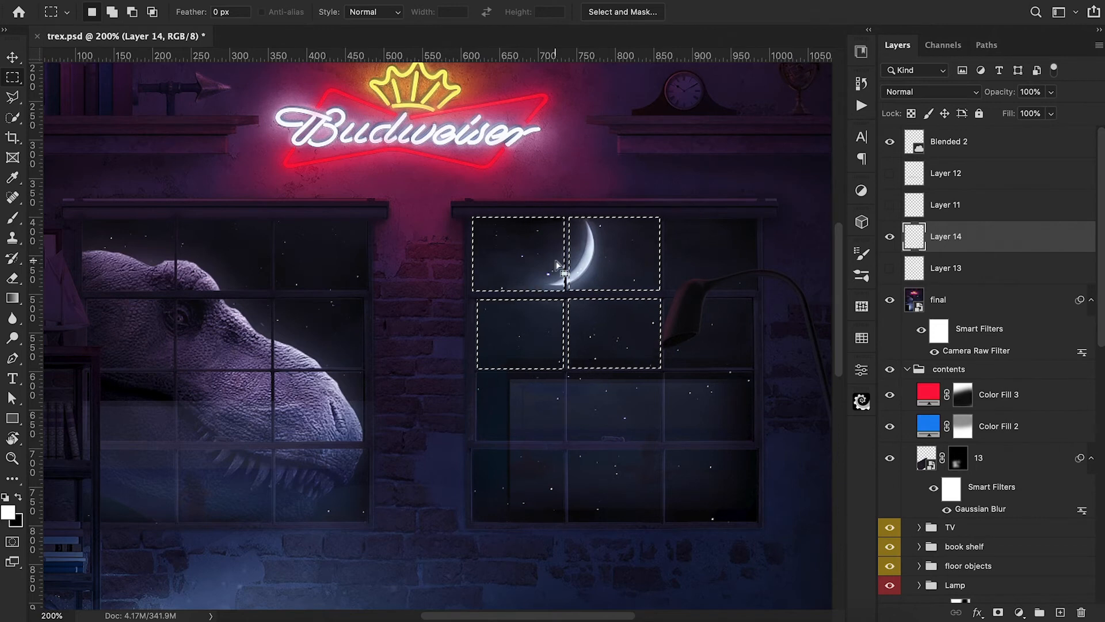
Step: Dab a soft white brush at 20% opacity over the moon inside the selected panes and clear the selection
key("b")
key("2")
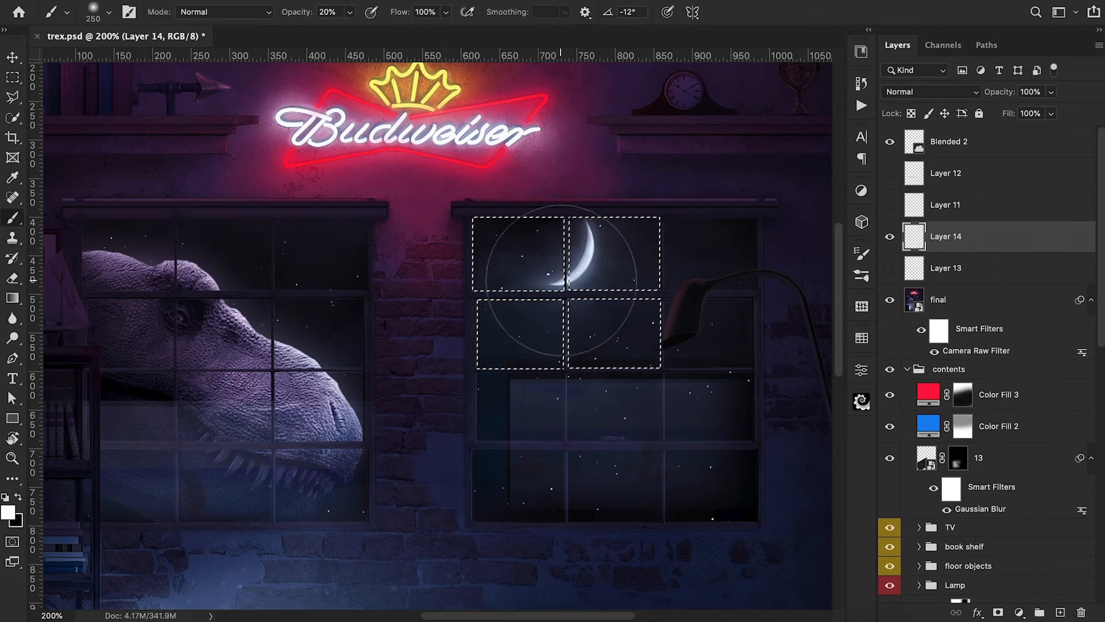
left_click(562, 281)
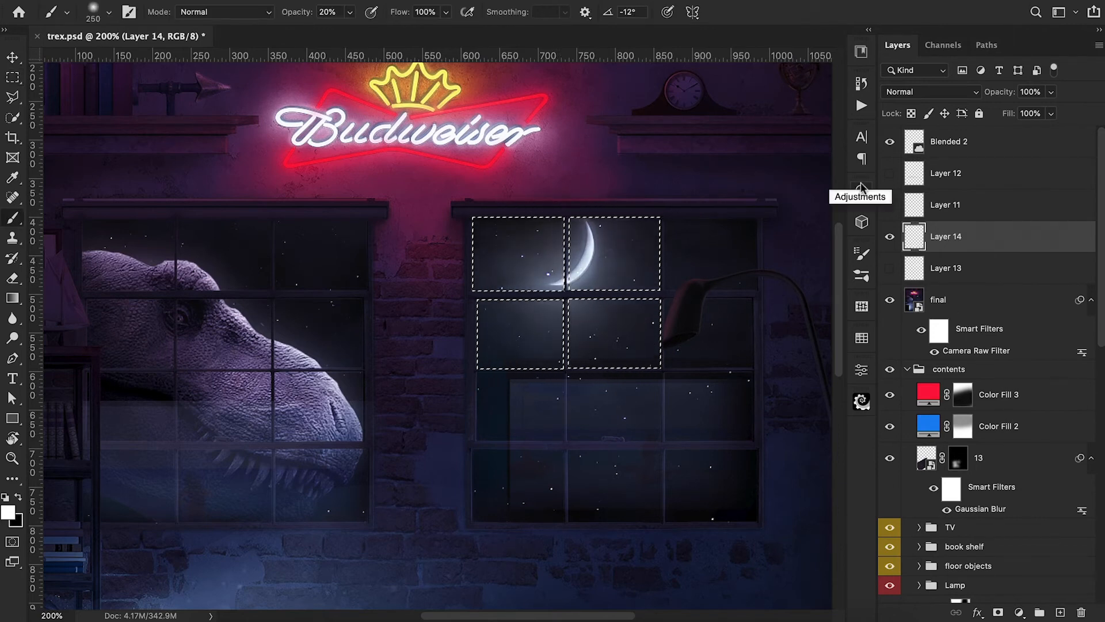
key("ctrl+d")
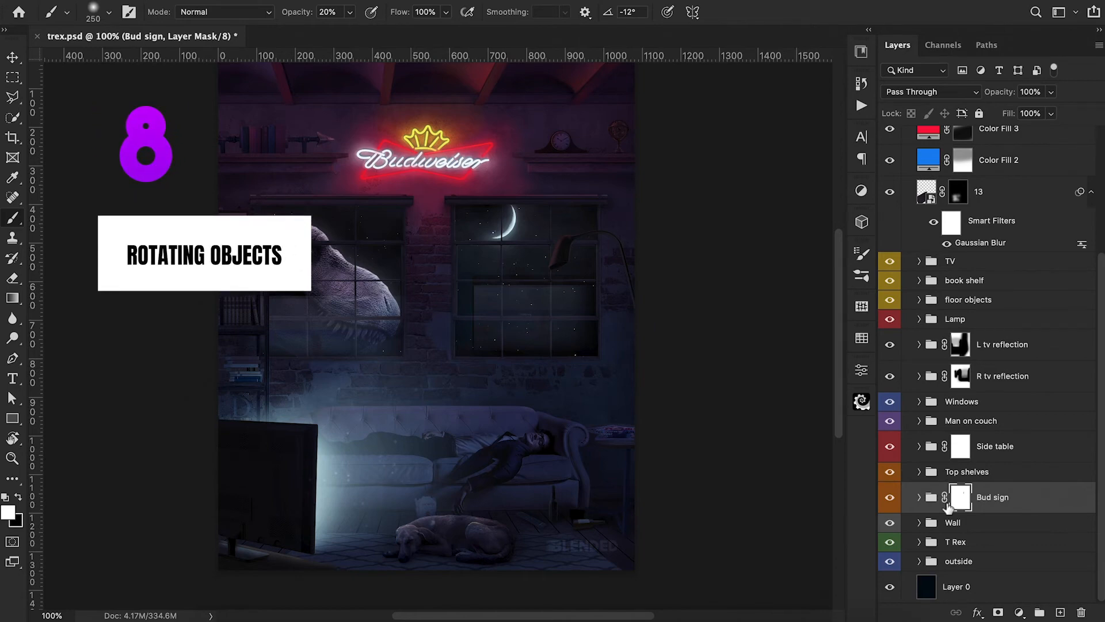
Step: Try to rotate the Bud sign group with Free Transform and discard the transform
left_click(931, 500)
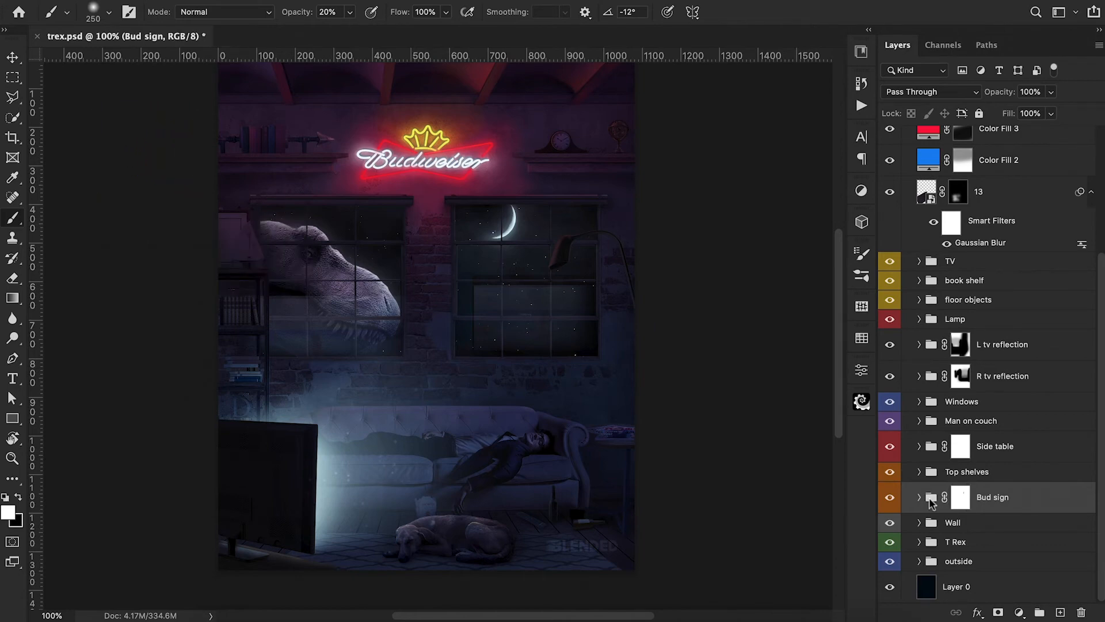
key("ctrl+t")
left_click_drag(610, 198, 580, 238)
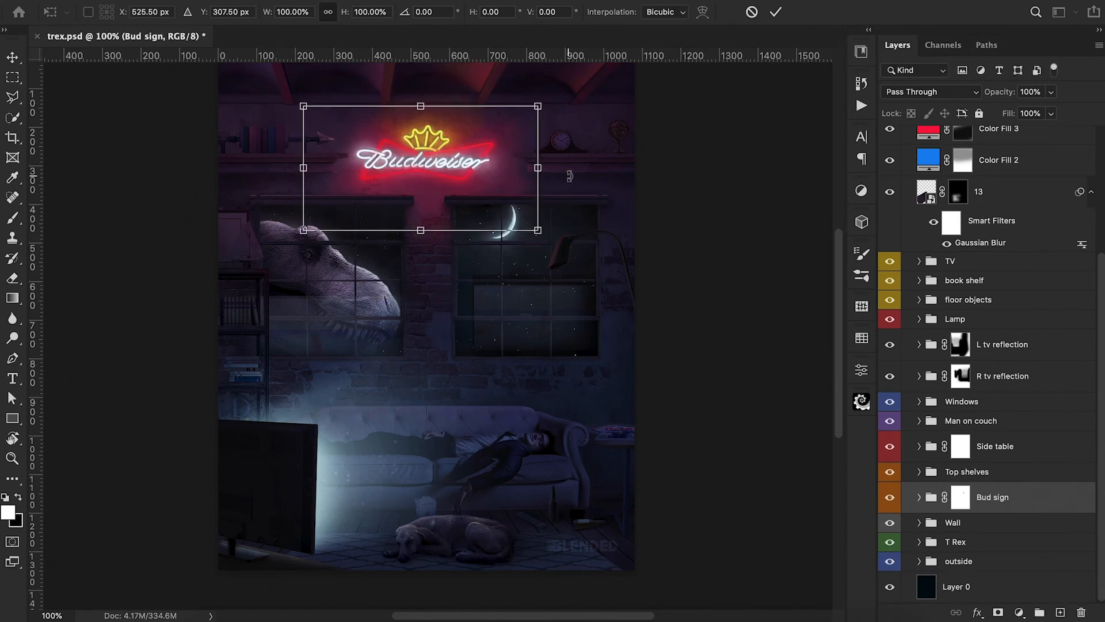
left_click_drag(570, 176, 536, 238)
left_click(752, 12)
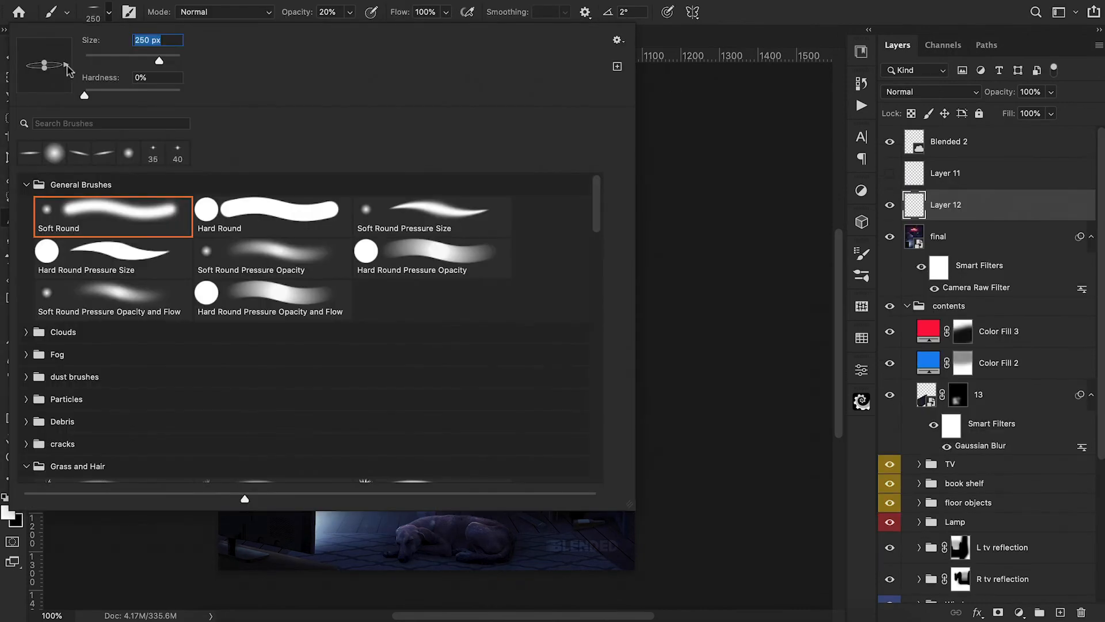
Step: Rotate the flattened soft round brush tip to an angle of -90°
left_click_drag(67, 65, 40, 114)
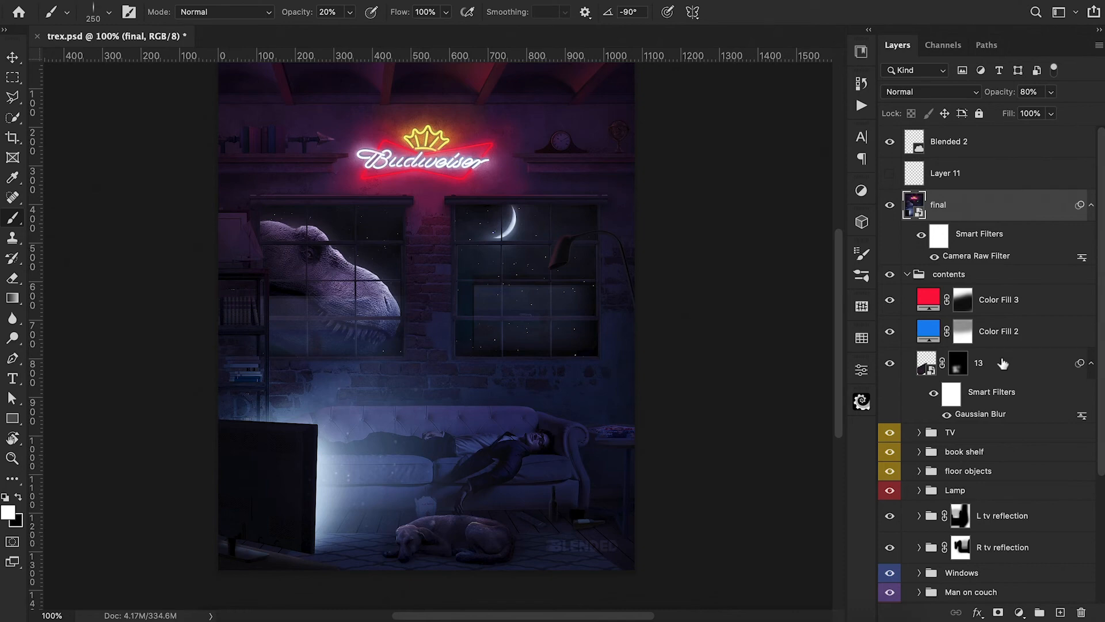
Step: Open the color label choices for the TV group
scroll(890, 261, "down", 1)
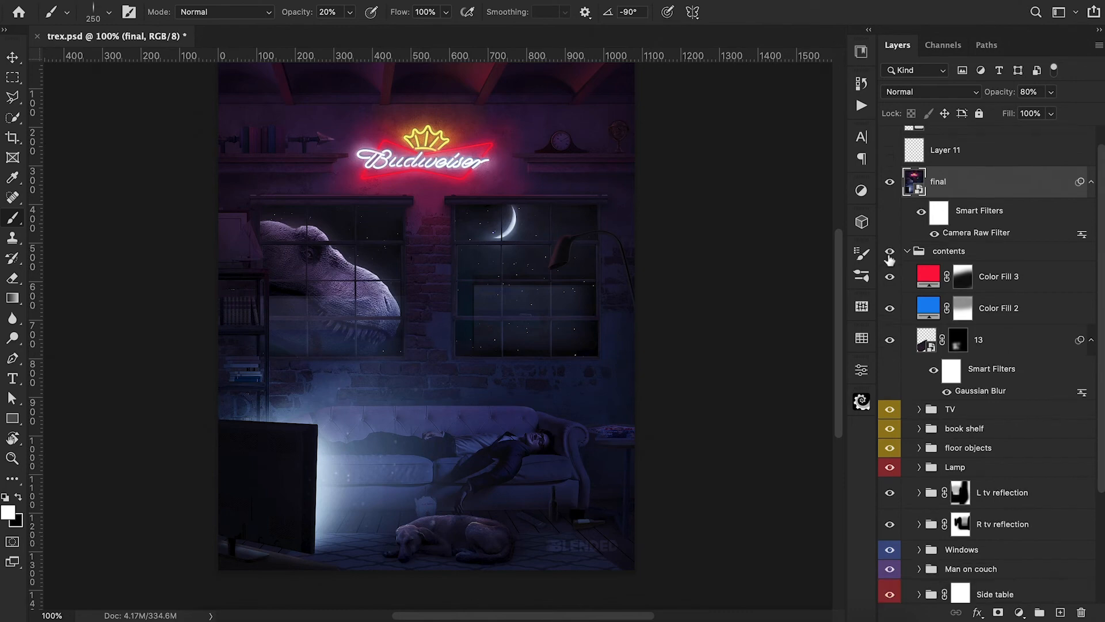
scroll(895, 333, "down", 5)
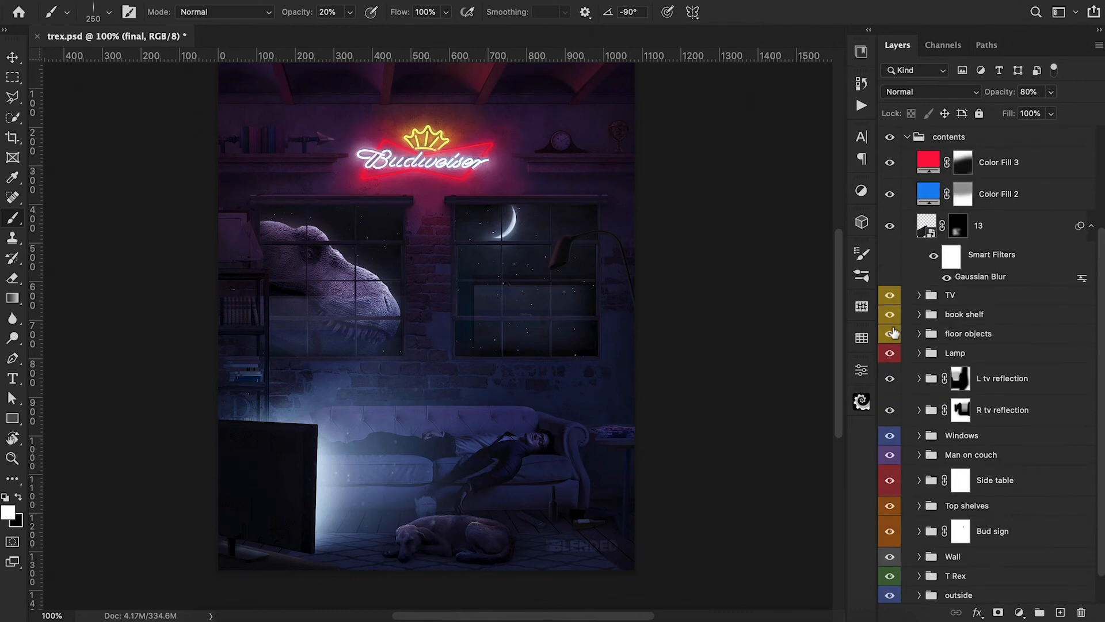
right_click(894, 296)
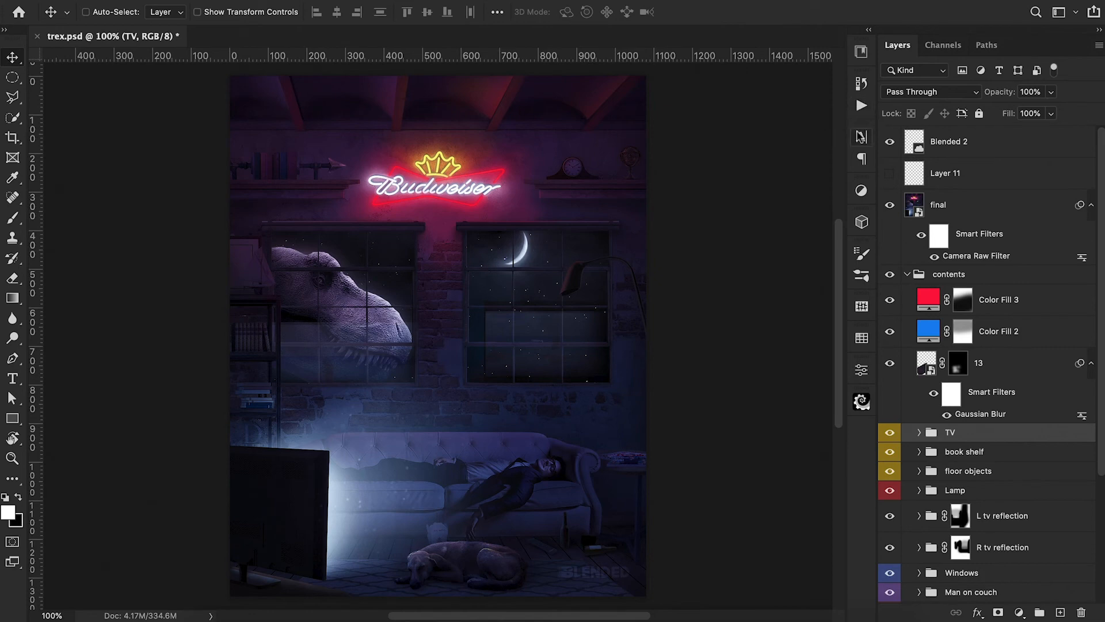
Step: Remove the gear-icon panel from the collapsed panel strip and undo the recent color label changes on the TV group
left_click_drag(862, 401, 702, 10)
key("super+z")
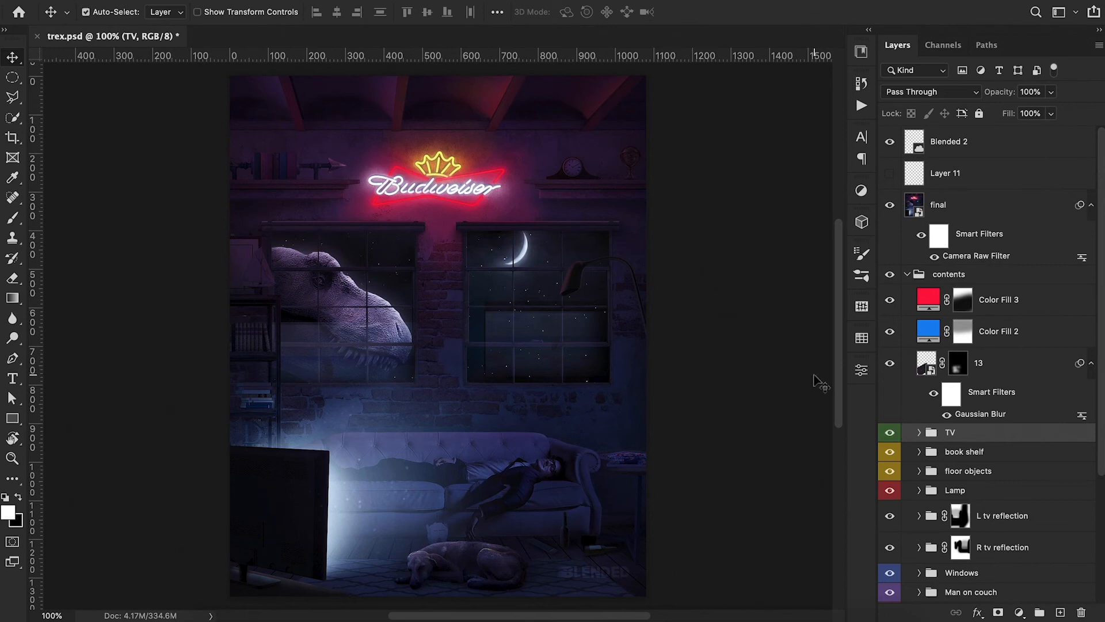
key("super+z")
key("super+z")
Step: Show the Histogram panel and dock it together with Navigator at the end of the collapsed panel strip
left_click(513, 0)
left_click(540, 244)
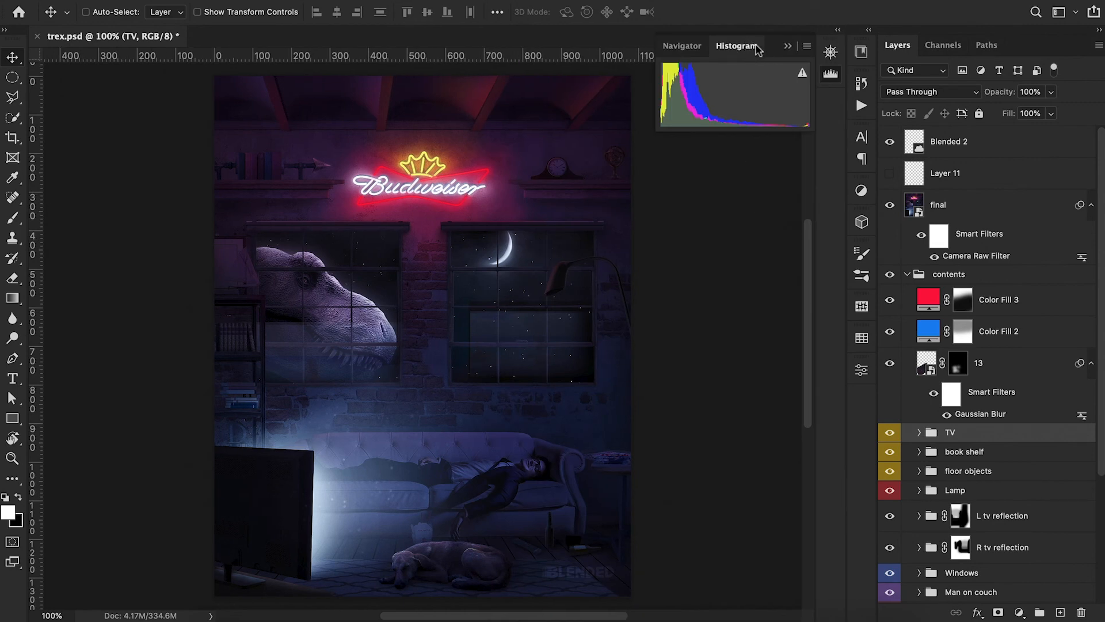
left_click_drag(756, 49, 862, 403)
left_click(862, 425)
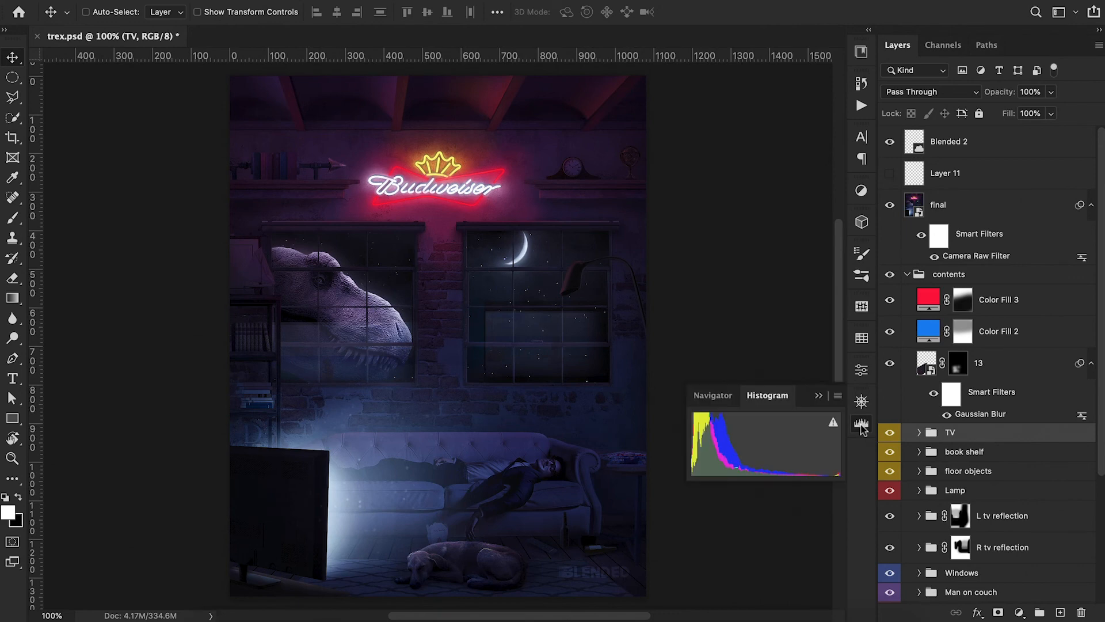
left_click(862, 426)
Step: Try docking the Histogram panel as a tab beside Layers and above the Layers panel, and remove it from the dock
left_click_drag(862, 429, 1016, 52)
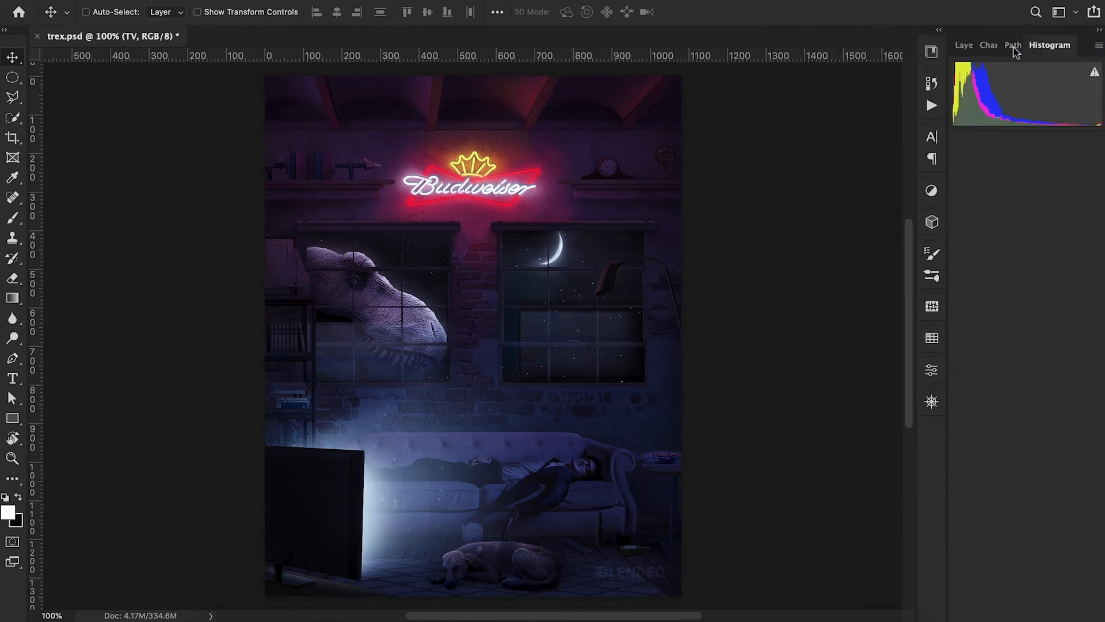
left_click(964, 45)
left_click_drag(1021, 48, 889, 32)
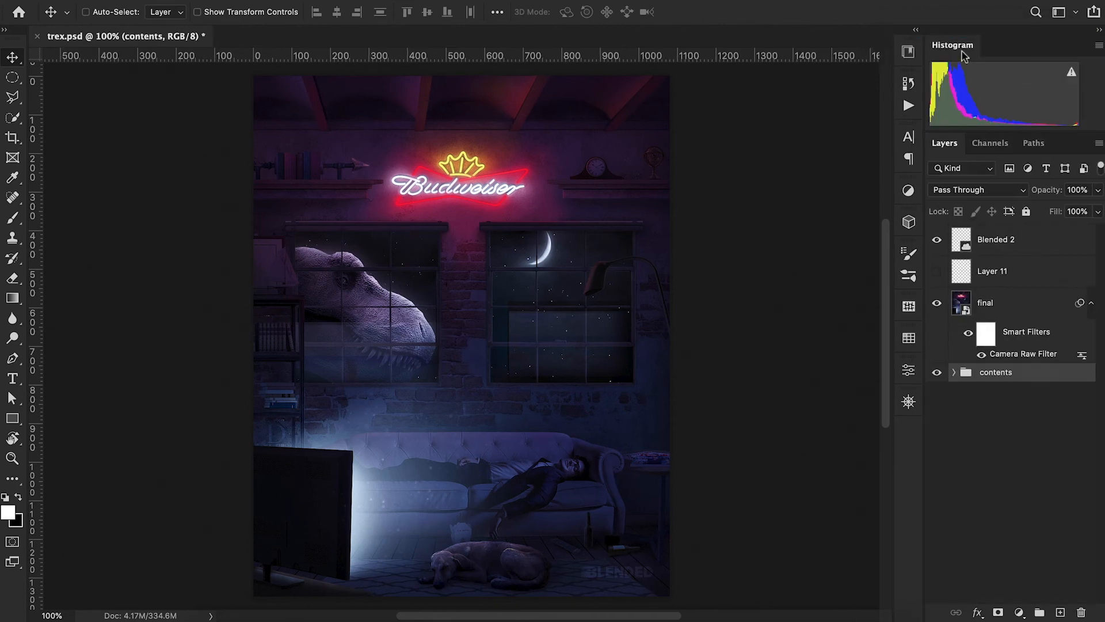
left_click_drag(965, 55, 698, 10)
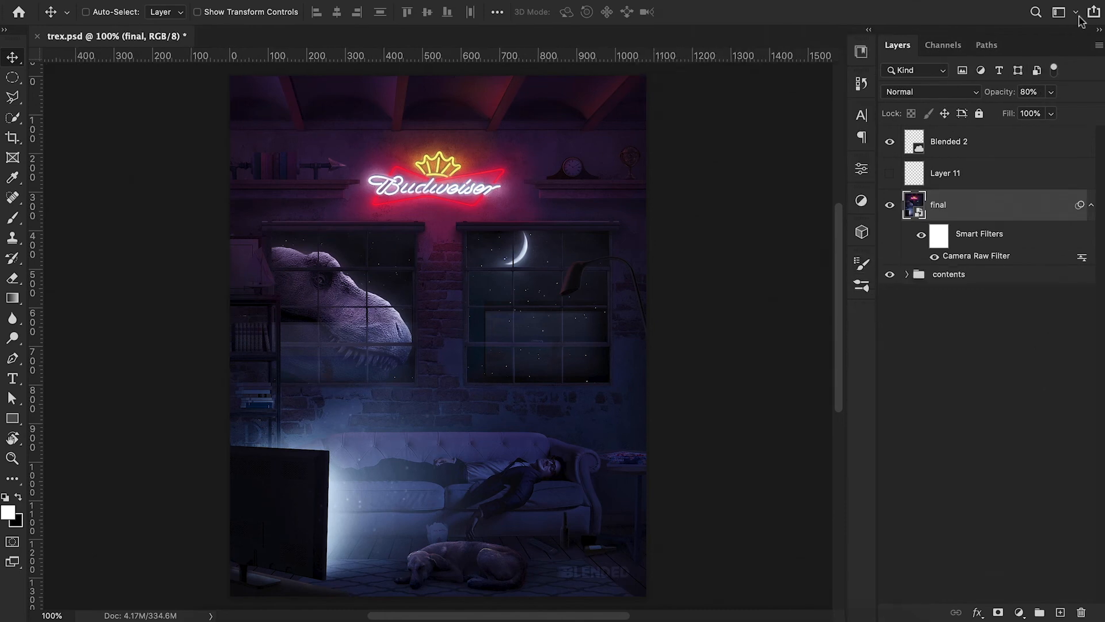
Step: Switch the workspace to Essentials and Painting, and return to the original custom workspace
left_click(1076, 13)
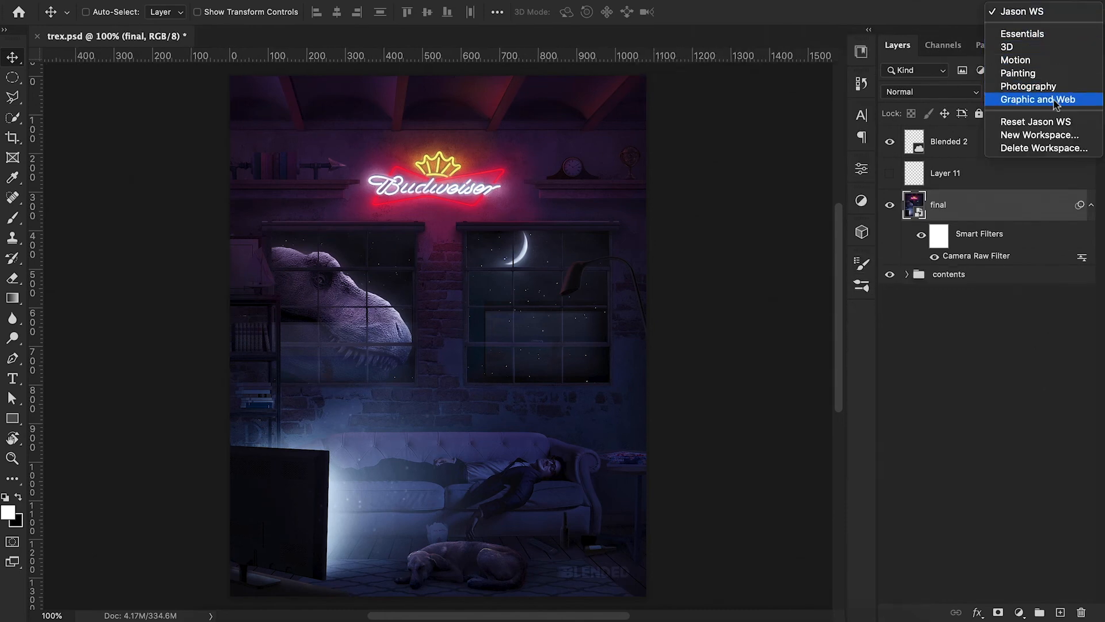
left_click(1041, 122)
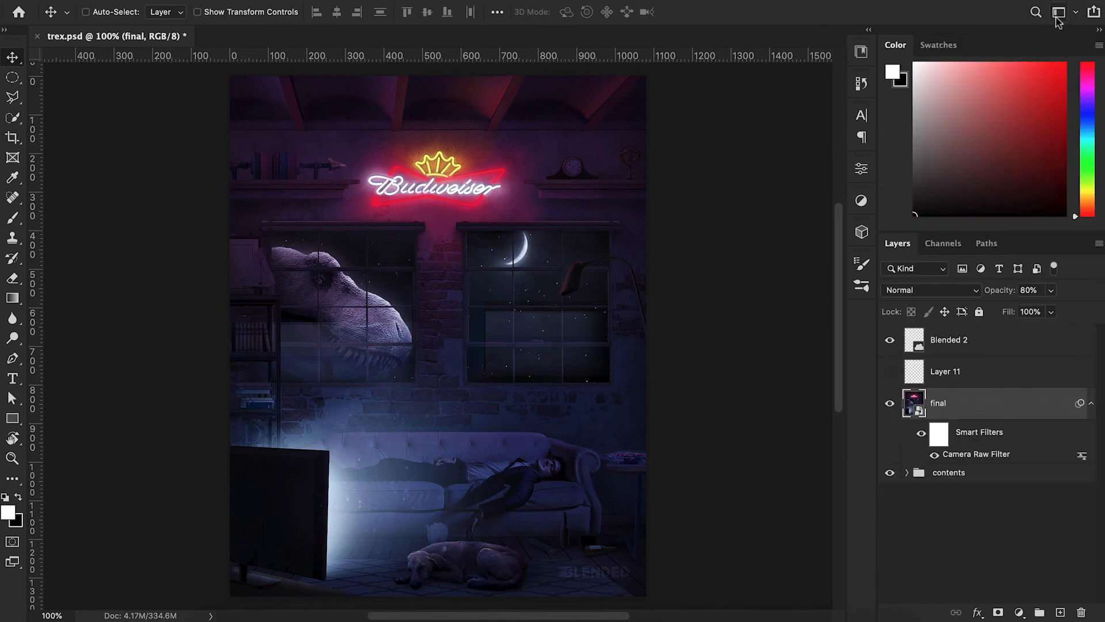
left_click(1076, 13)
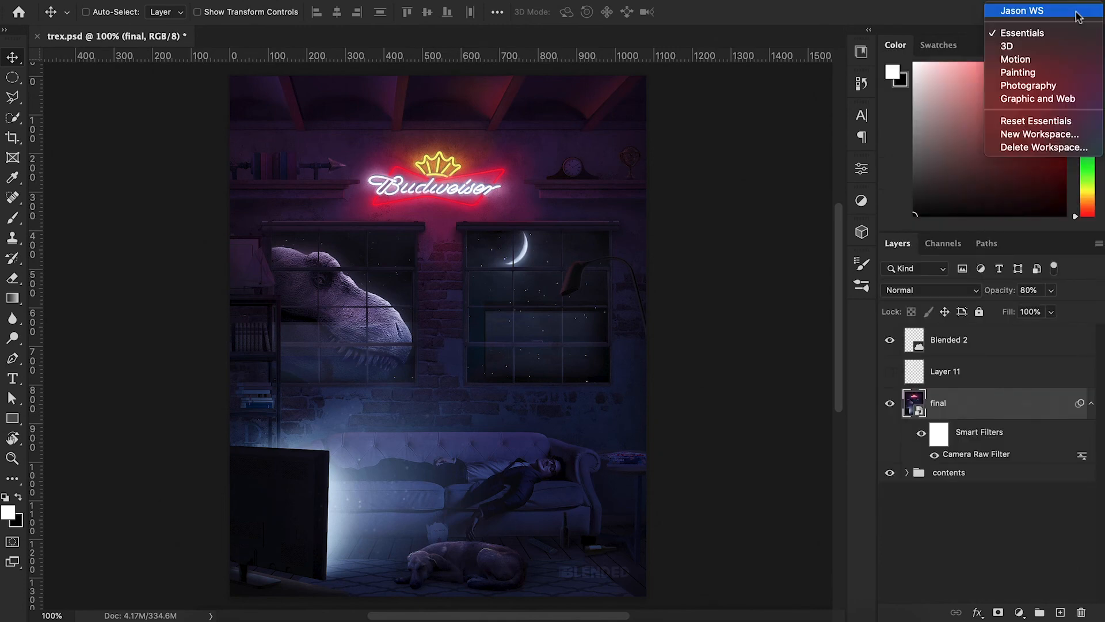
left_click(1018, 73)
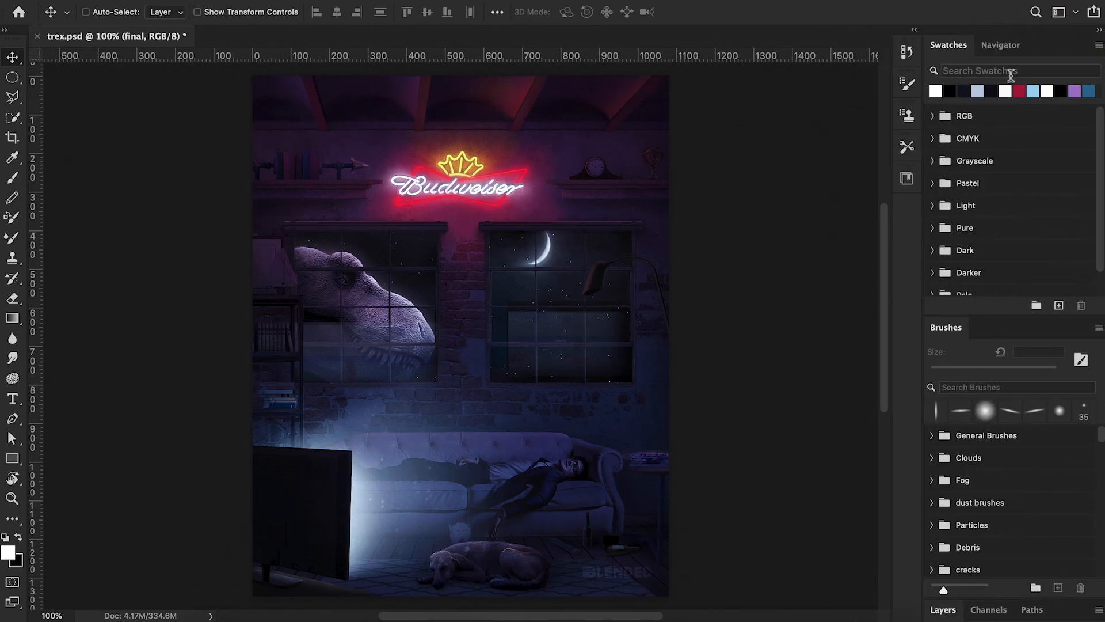
left_click(1075, 12)
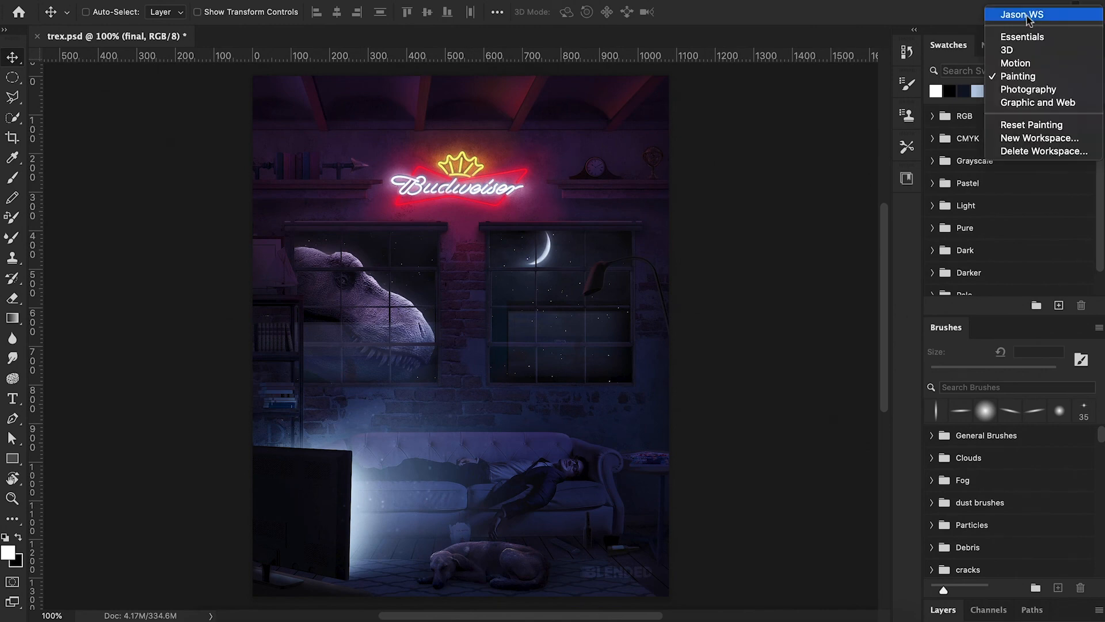
left_click(1027, 15)
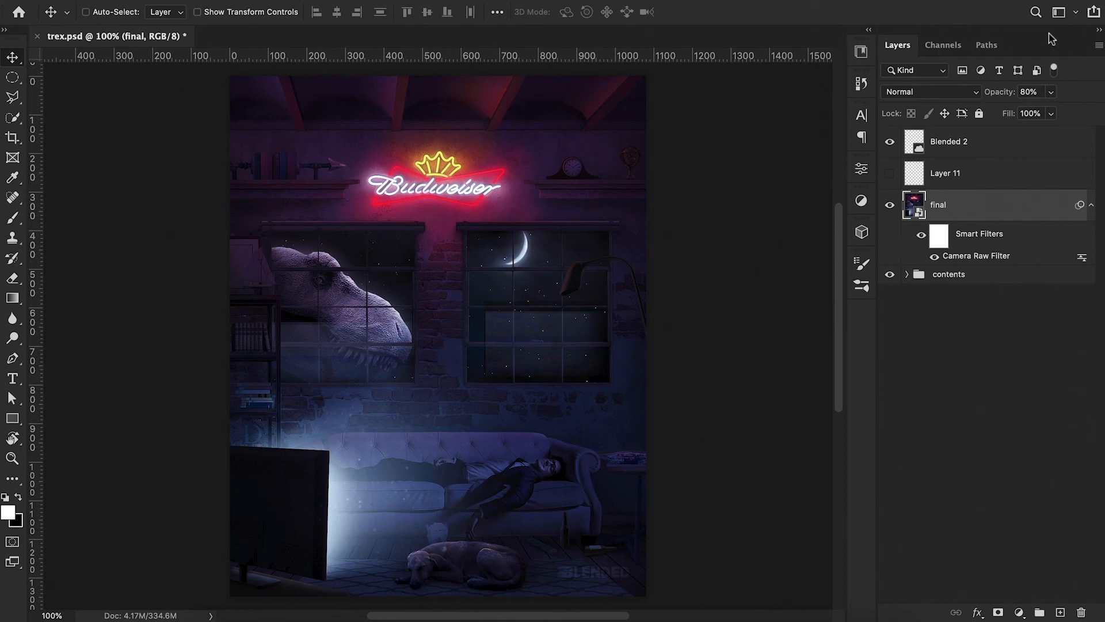
Step: Save the current layout as a new workspace named "sample ws", capturing keyboard shortcuts, menus and toolbar
left_click(1076, 12)
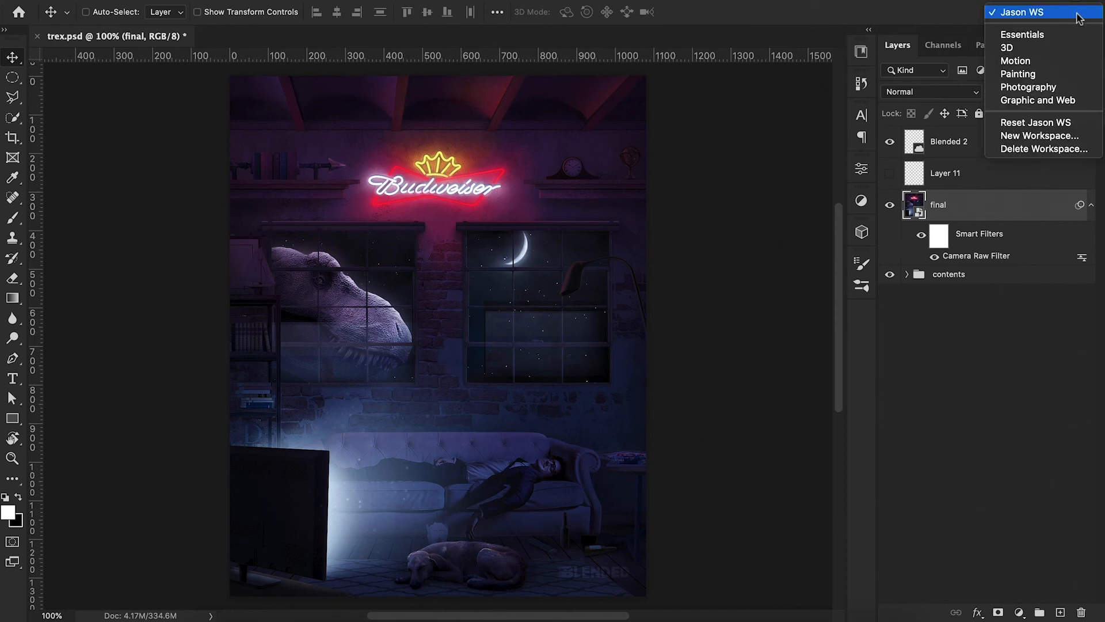
left_click(1034, 136)
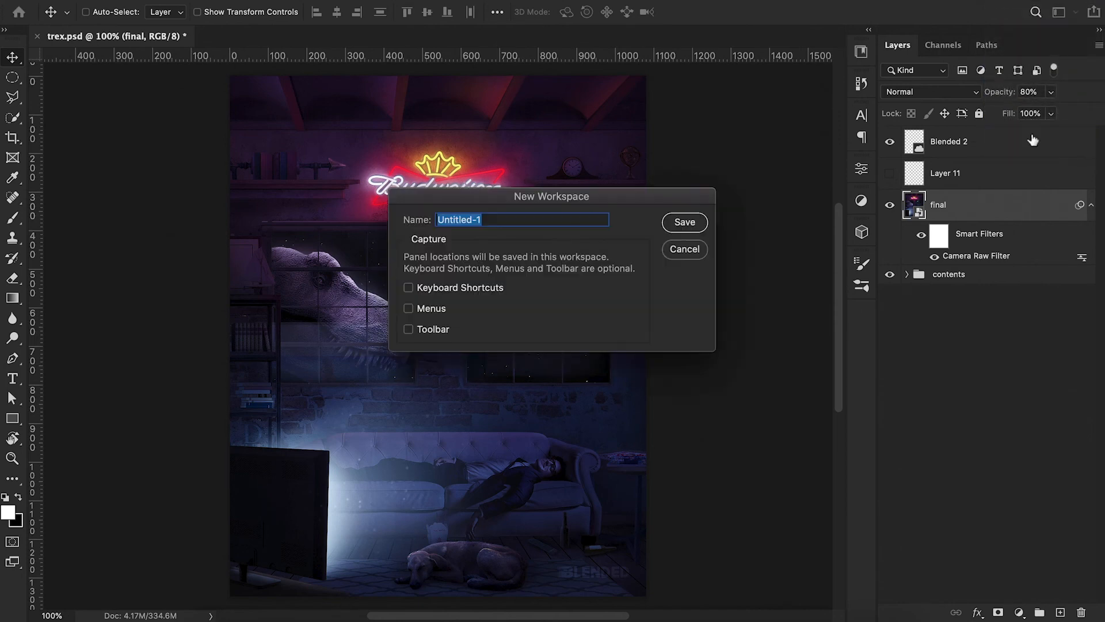
type("sample ws")
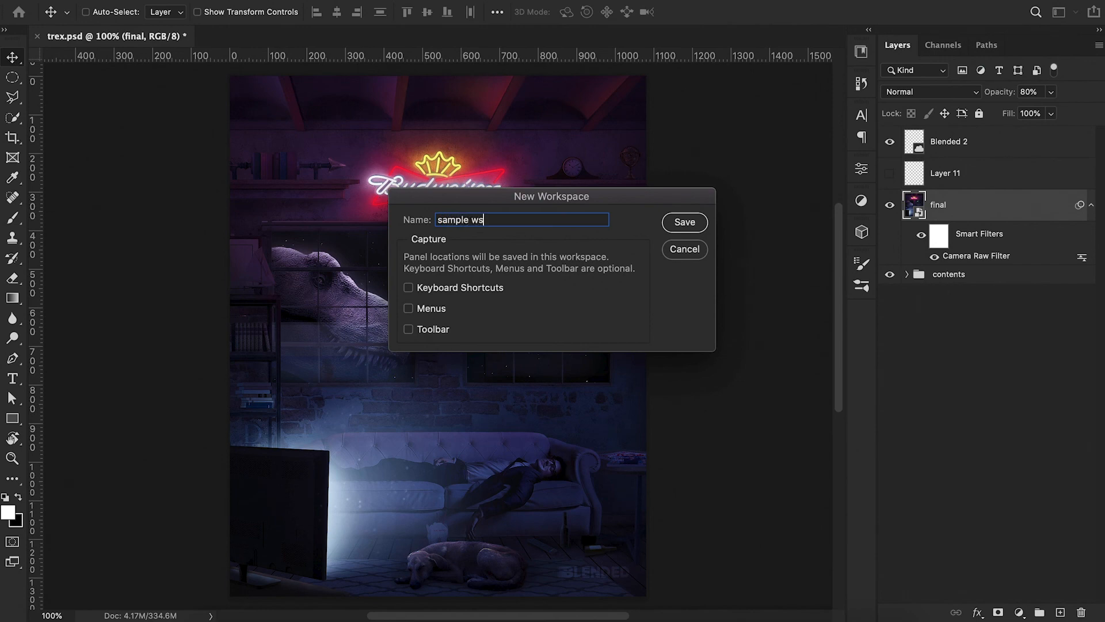
left_click(408, 287)
left_click(409, 308)
left_click(409, 329)
left_click(690, 225)
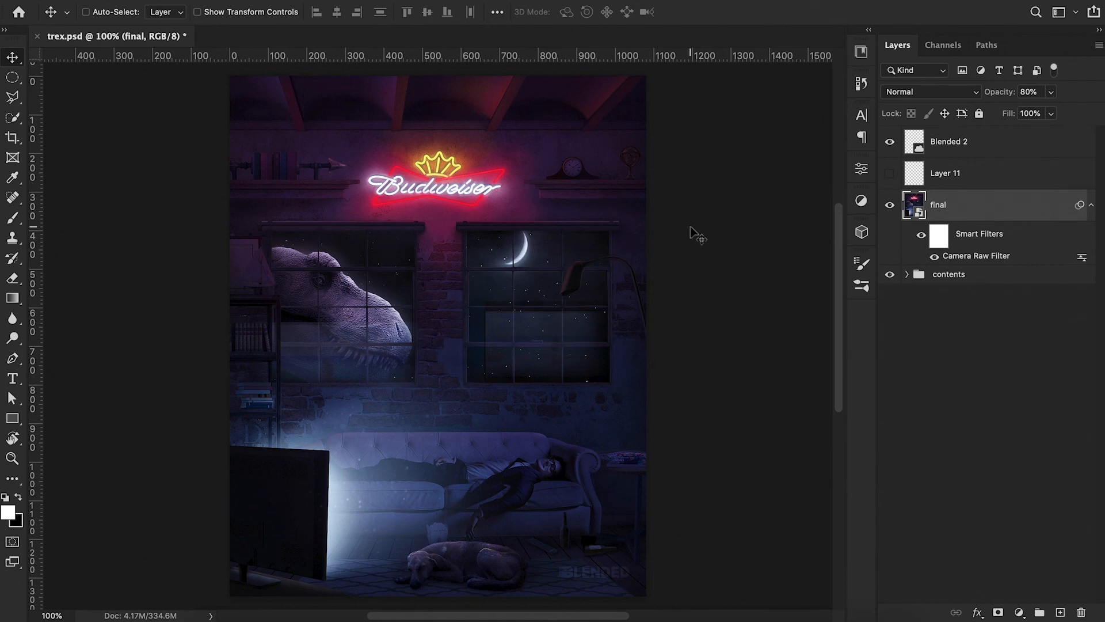
Step: Show the Navigator panel, dock its group with Histogram above Layers, and move the toolbar beside the docked panels
left_click(517, 0)
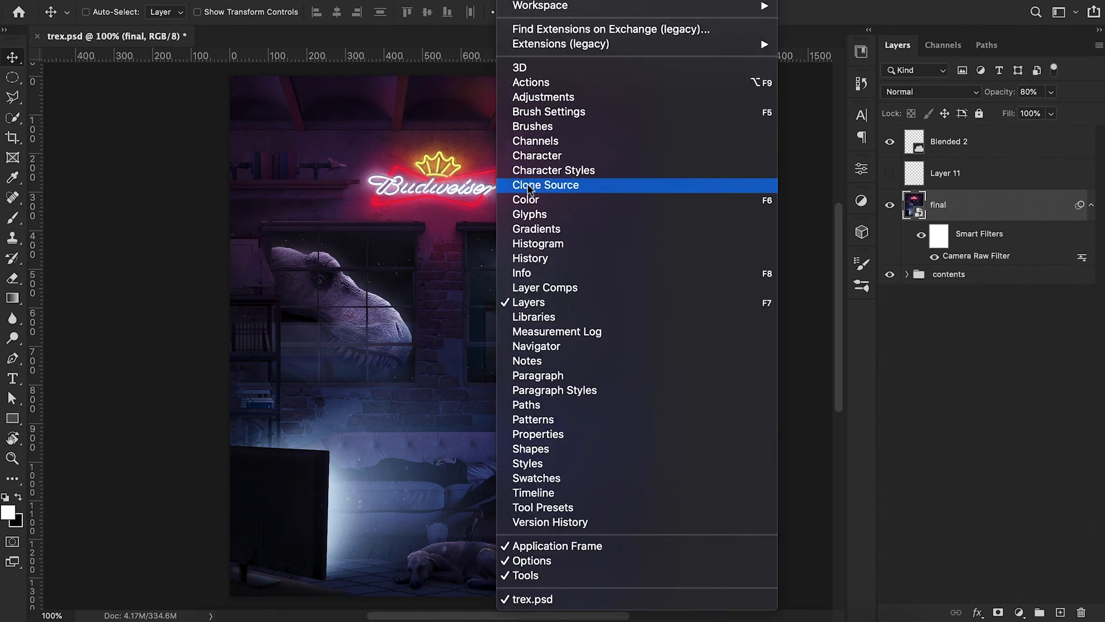
left_click(544, 346)
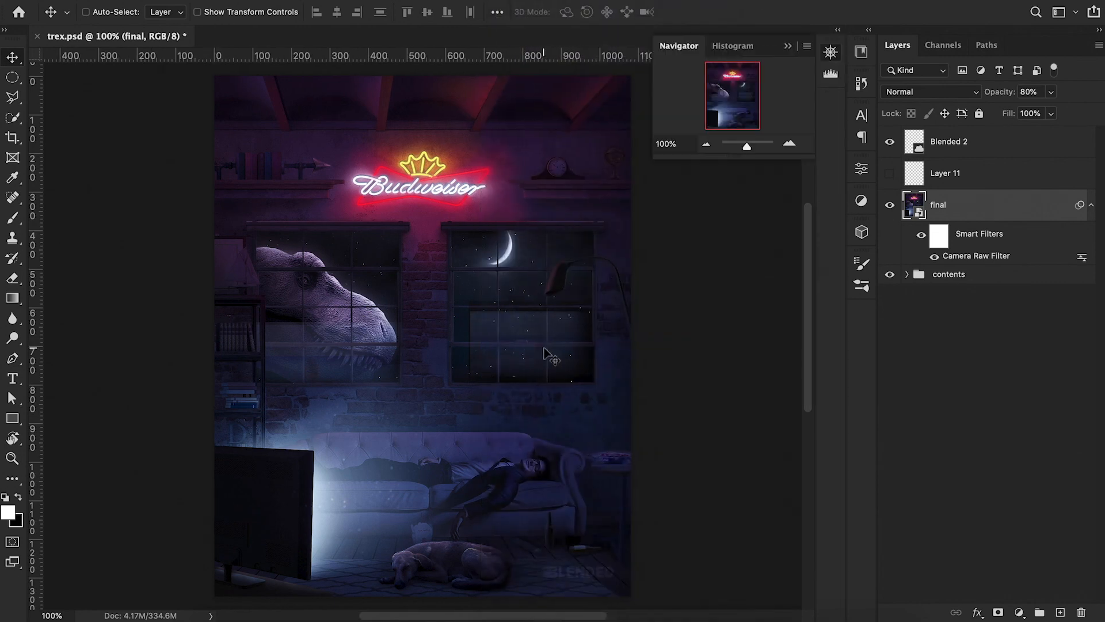
left_click(789, 49)
left_click_drag(831, 52, 898, 45)
left_click_drag(17, 26, 878, 69)
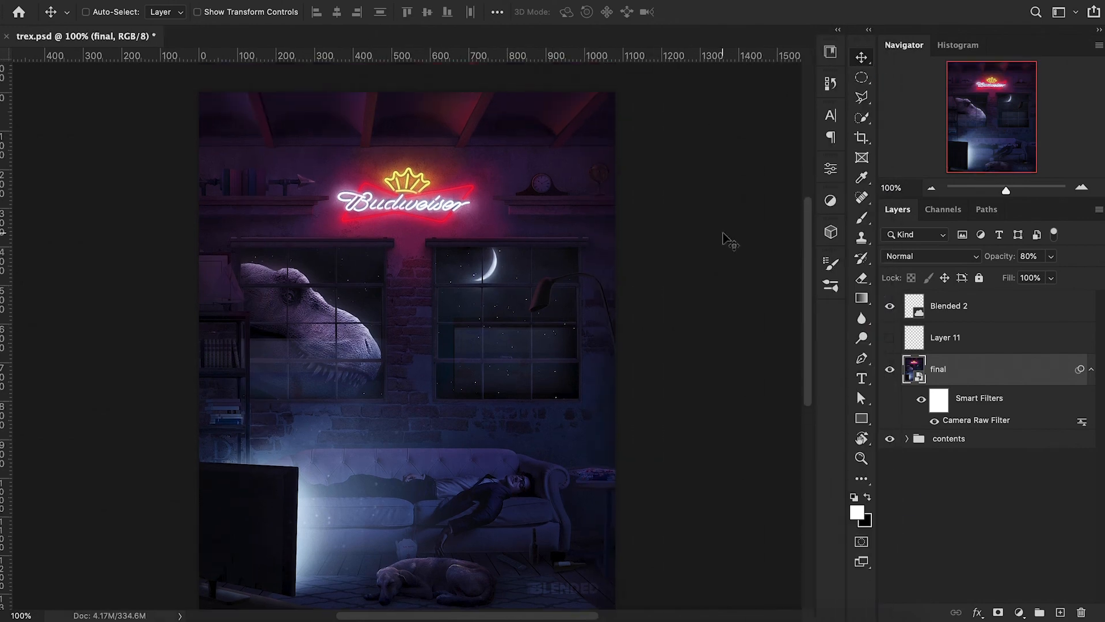
Step: Switch to the original custom workspace and back to the sample ws workspace
left_click(1076, 14)
left_click(1033, 31)
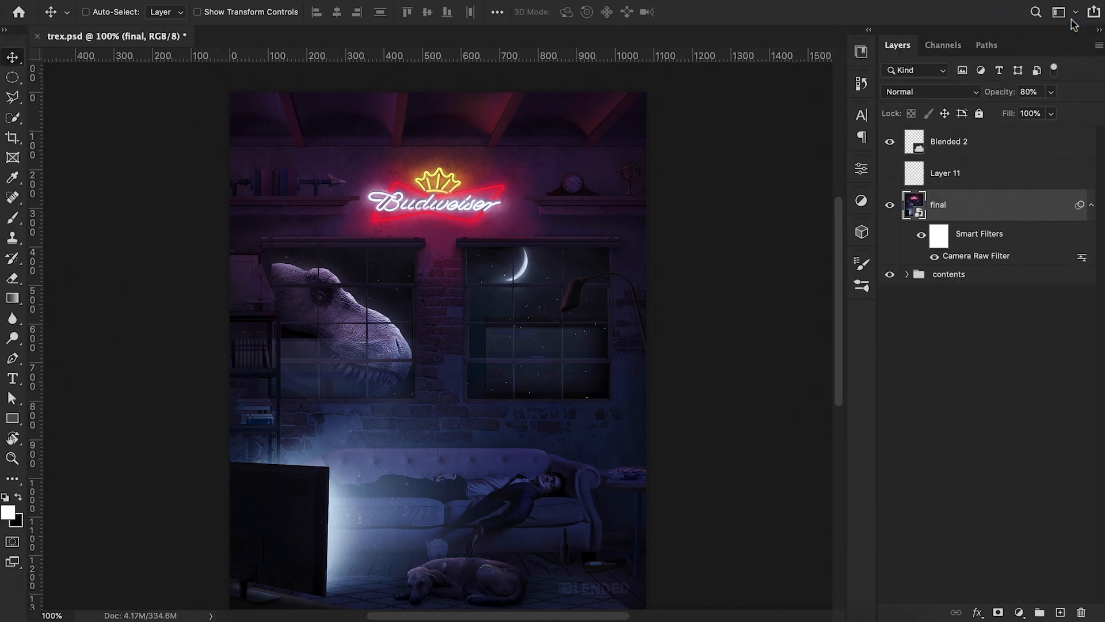
left_click(1074, 14)
left_click(1030, 8)
Step: Open the keyboard shortcut settings and examine the shortcuts assigned to the Select menu commands
left_click(151, 1)
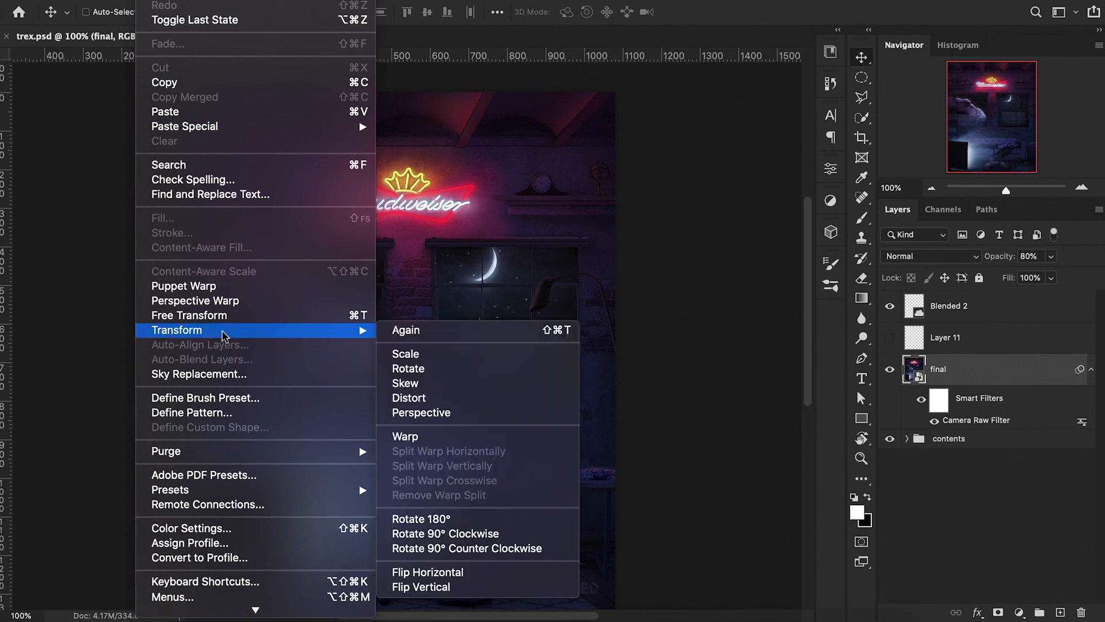
left_click(227, 582)
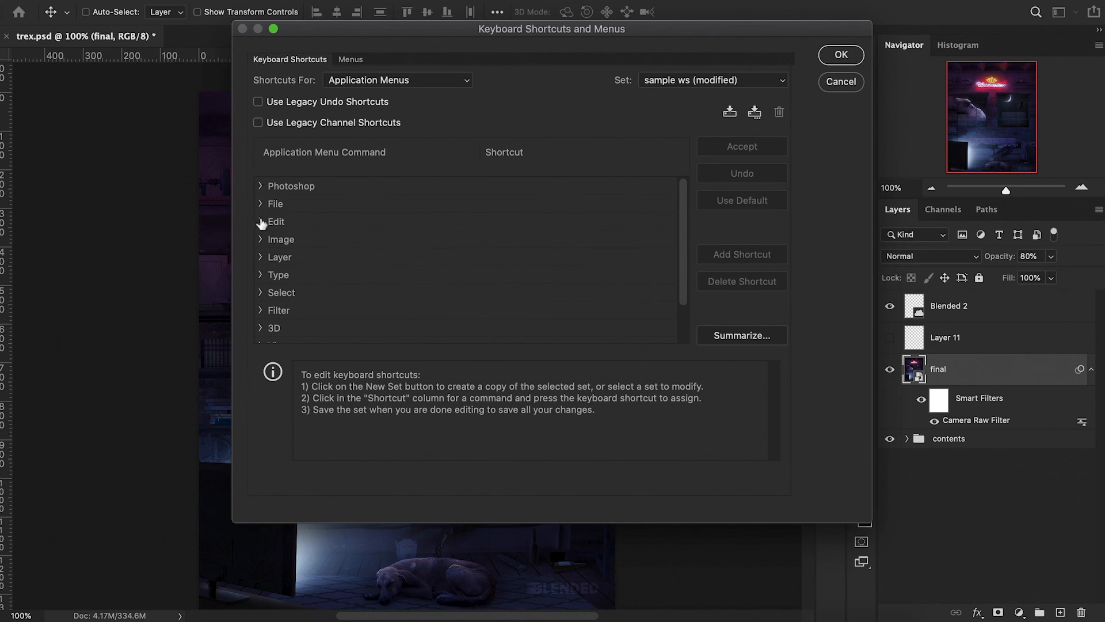
left_click(260, 292)
scroll(439, 274, "down", 5)
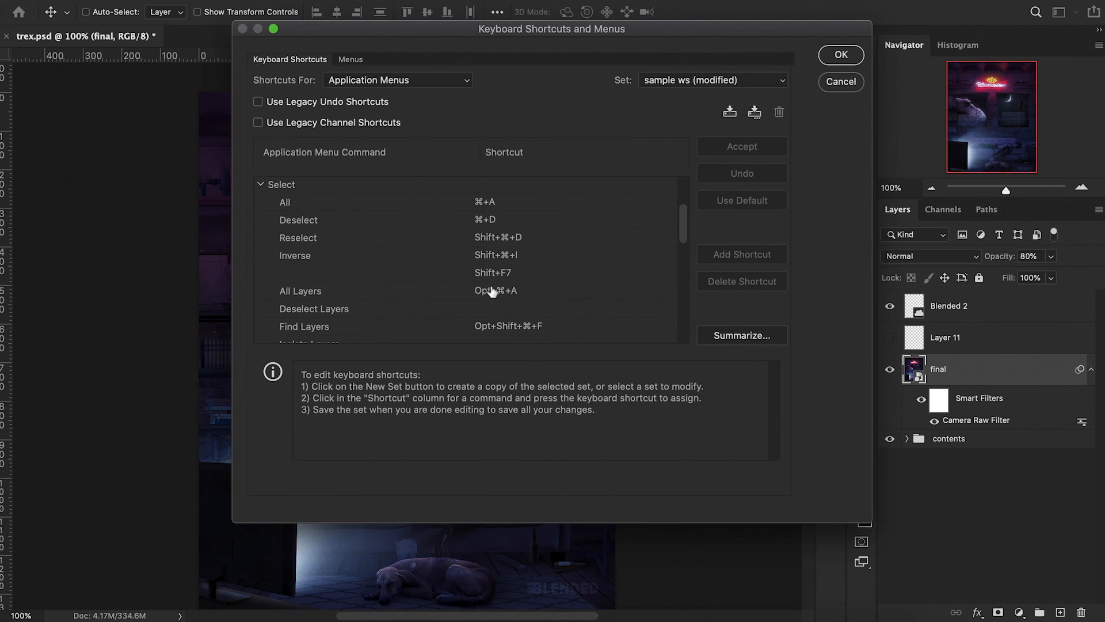
scroll(492, 291, "down", 7)
scroll(492, 291, "down", 5)
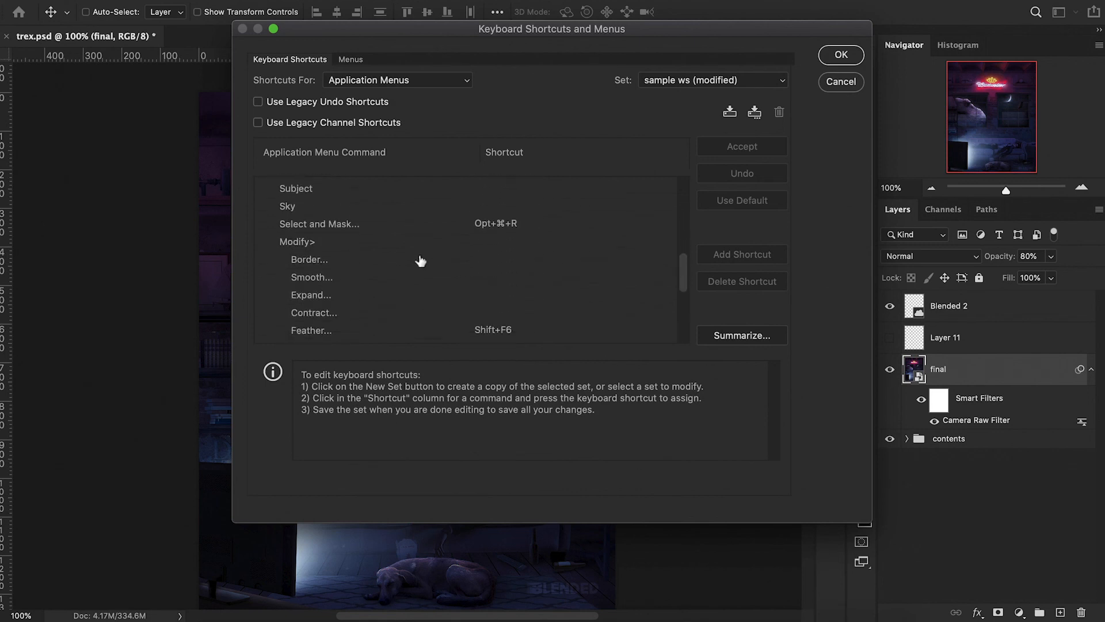
scroll(499, 242, "down", 5)
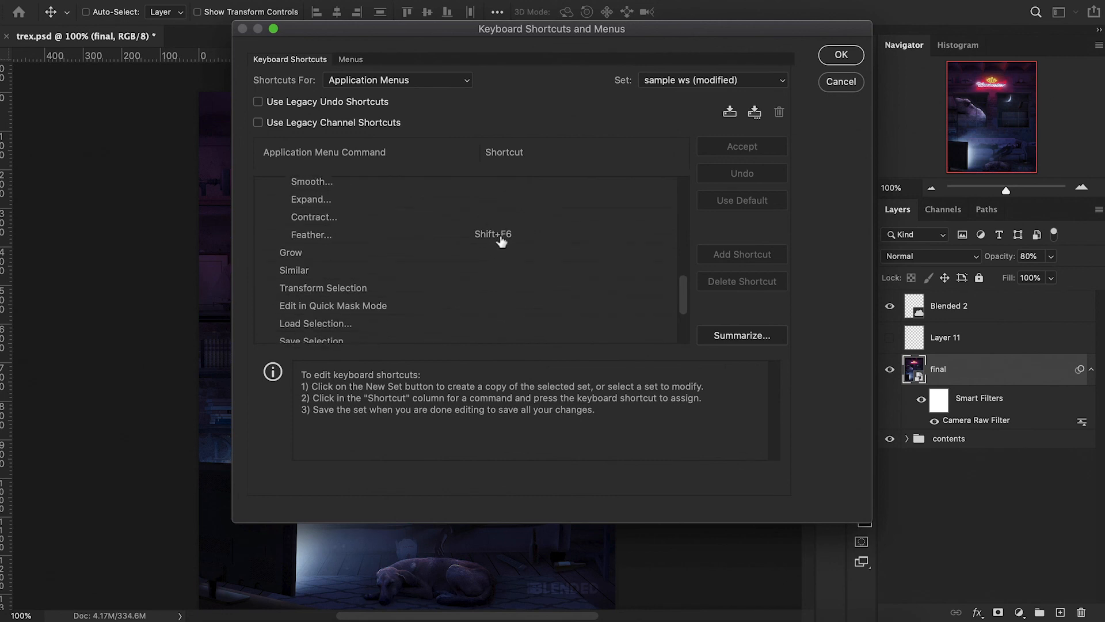
scroll(501, 242, "down", 7)
scroll(501, 242, "up", 20)
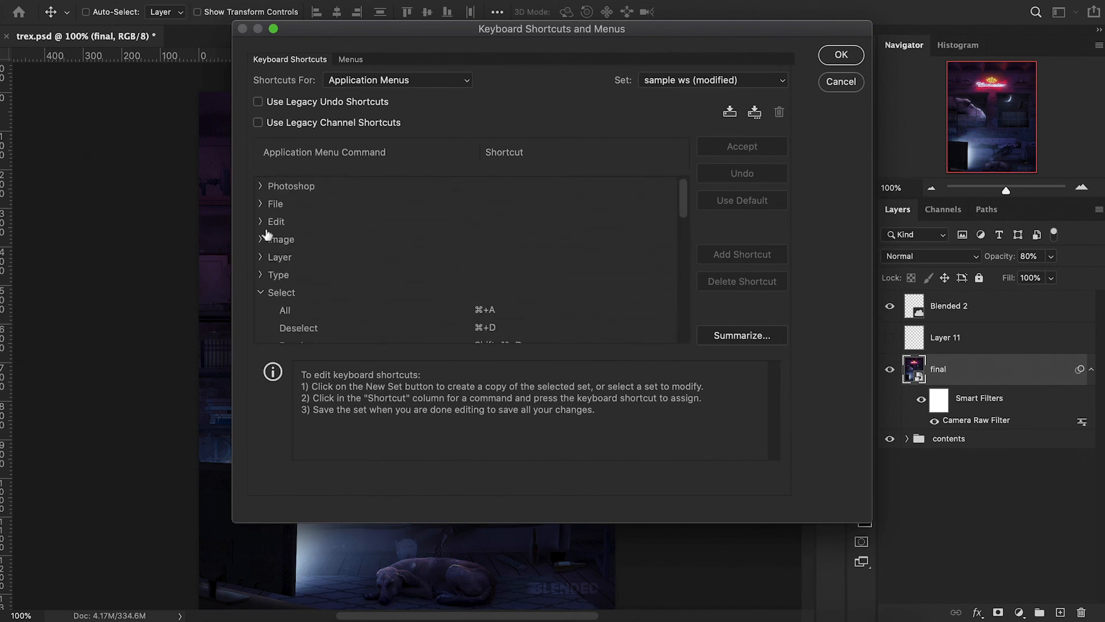
Step: Expand the Edit menu commands in the shortcut list and open the Undo shortcut for editing
left_click(261, 224)
scroll(568, 271, "down", 4)
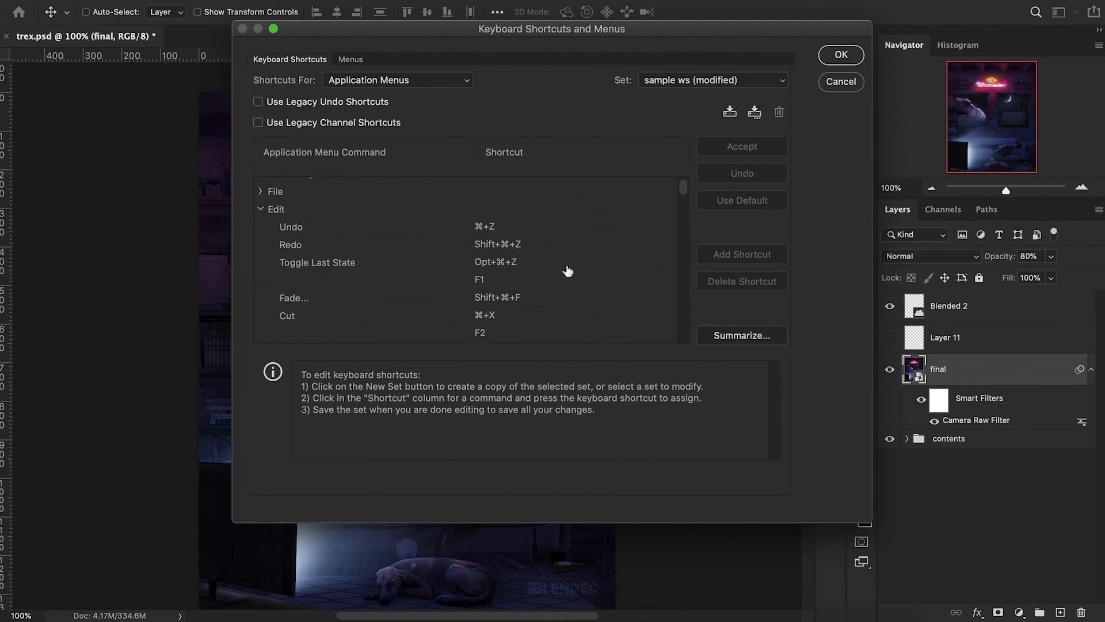
scroll(506, 218, "down", 1)
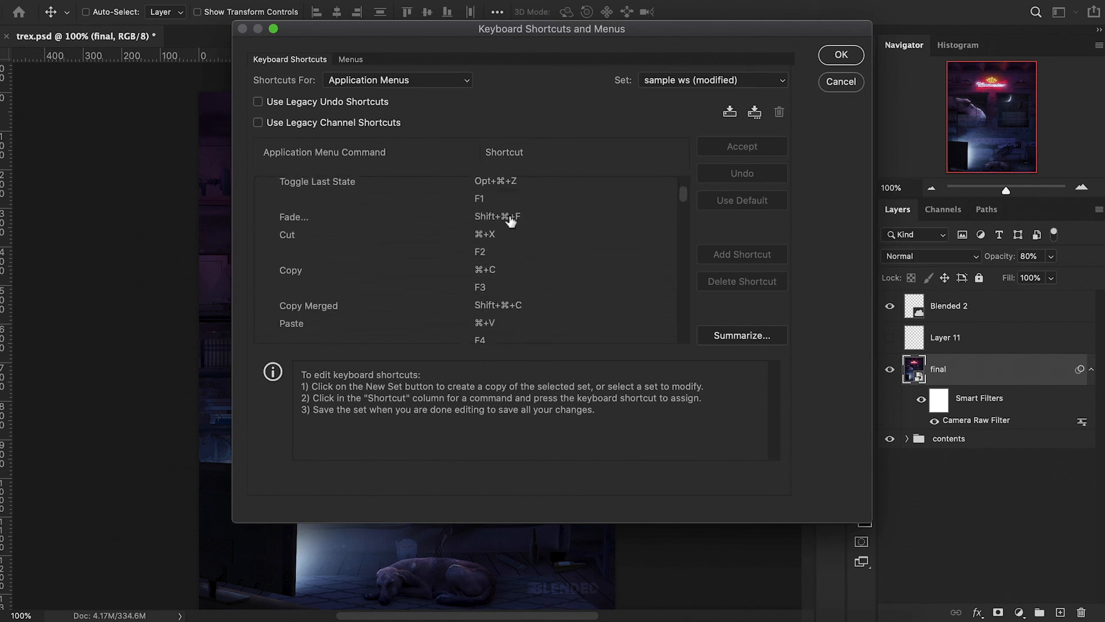
scroll(495, 268, "up", 5)
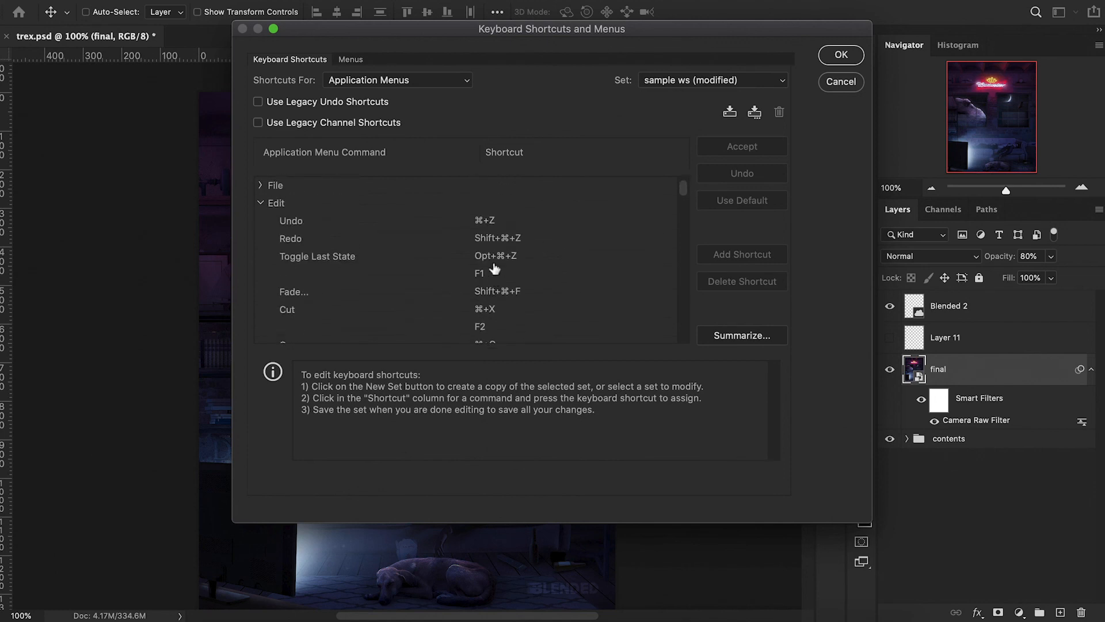
left_click(485, 222)
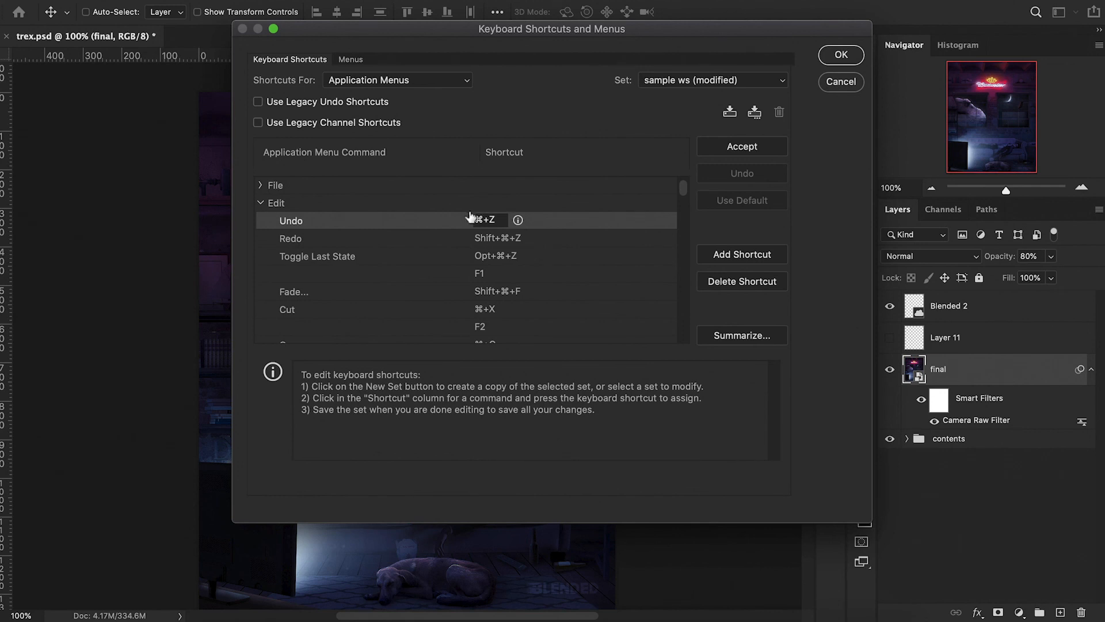